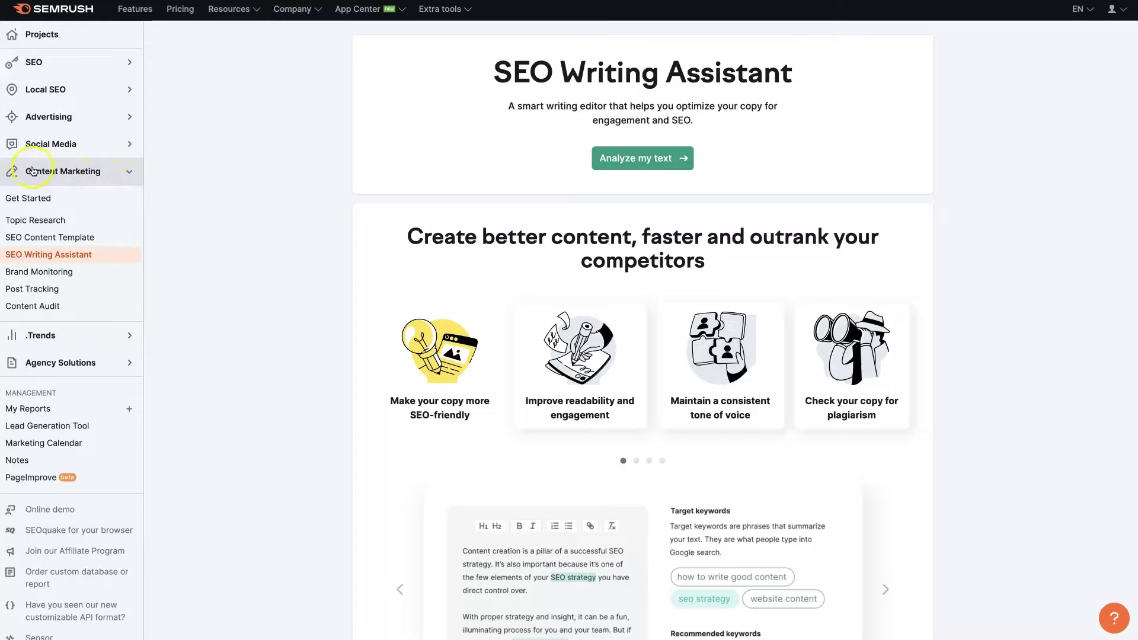
Step: Start a new text analysis in the SEO Writing Assistant and paste the copied "Search Engine Optimization (SEO) for your article" text into the editor
{"action": "left_click", "coordinate": [132, 172]}
{"action": "left_click", "coordinate": [132, 172]}
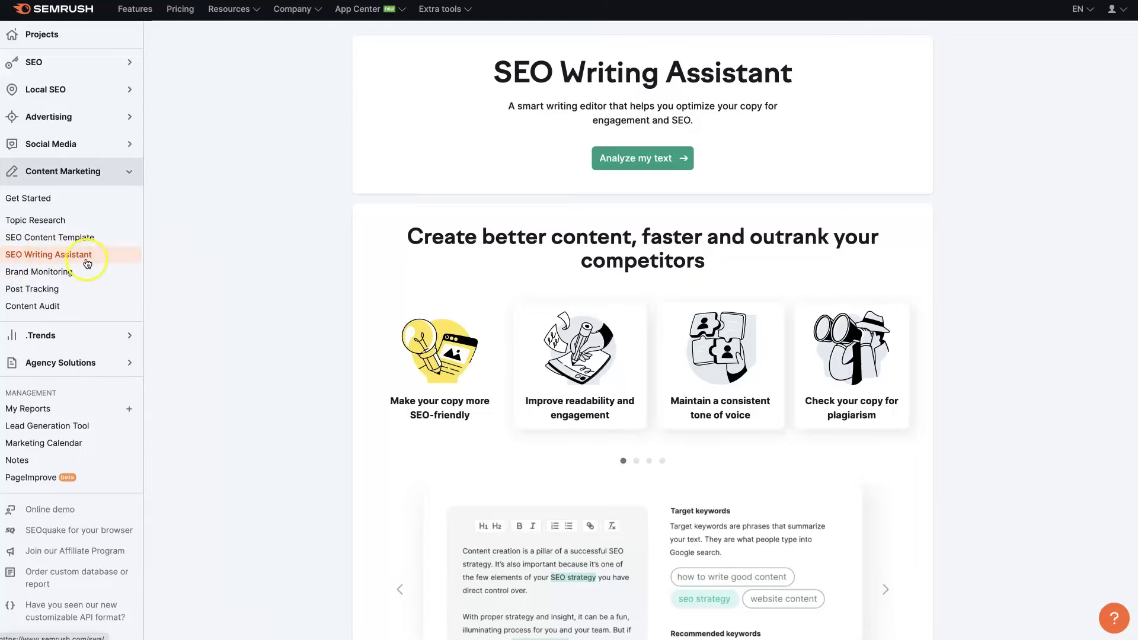
{"action": "left_click", "coordinate": [628, 159]}
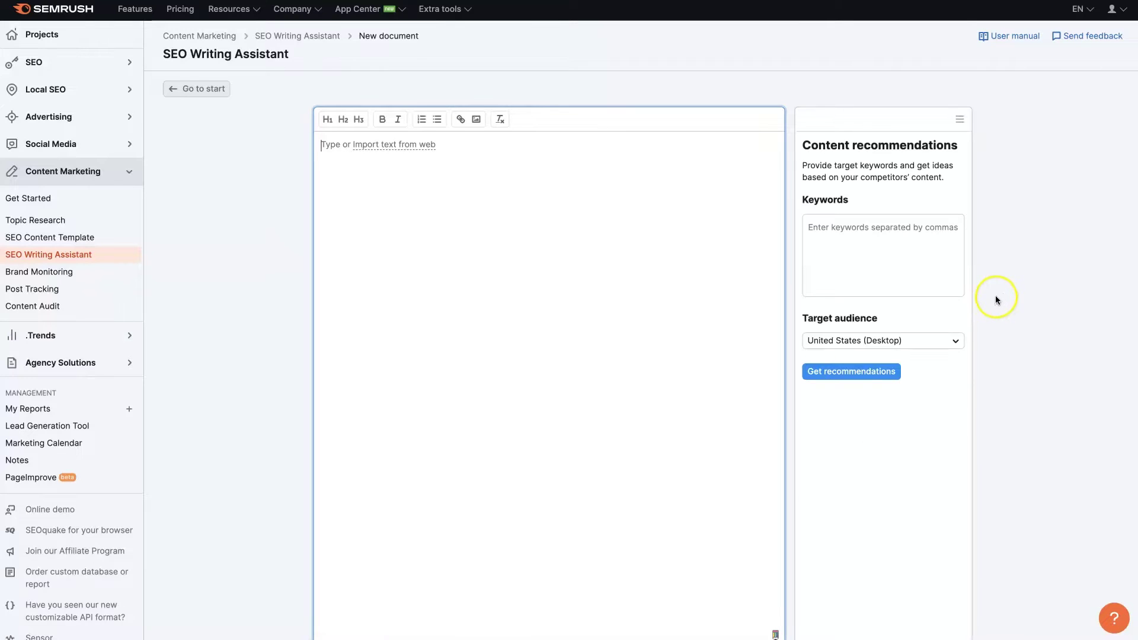
{"action": "left_click", "coordinate": [397, 167]}
{"action": "key", "text": "ctrl+v"}
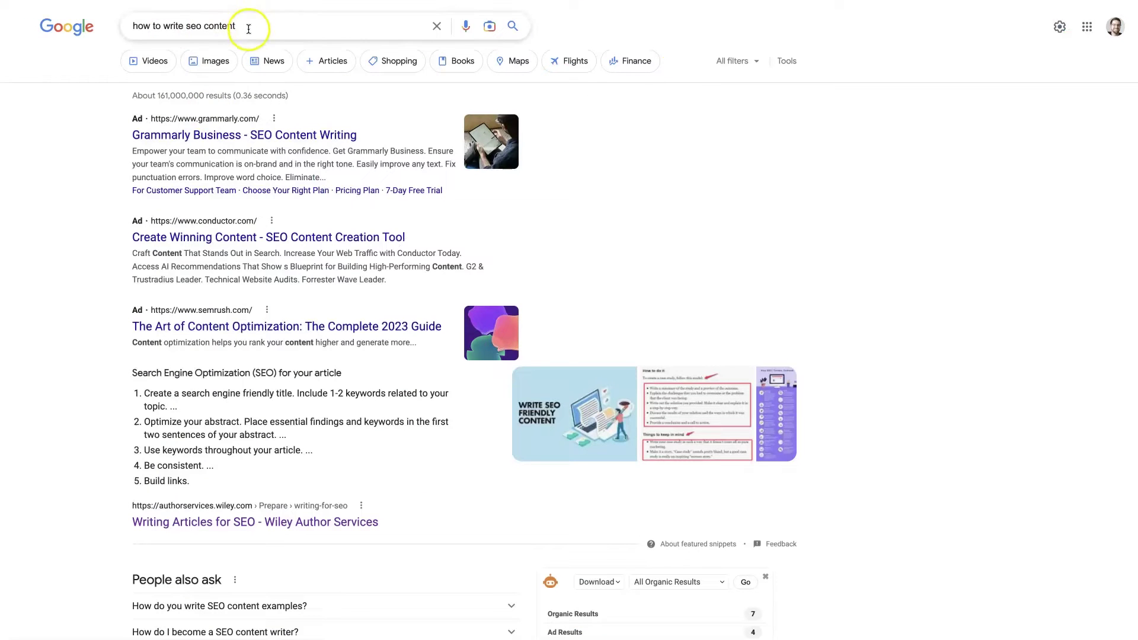
Step: Copy the query "how to write seo content" from the Google search and add it as the document's target keyword
{"action": "triple_click", "coordinate": [261, 28]}
{"action": "right_click", "coordinate": [248, 29]}
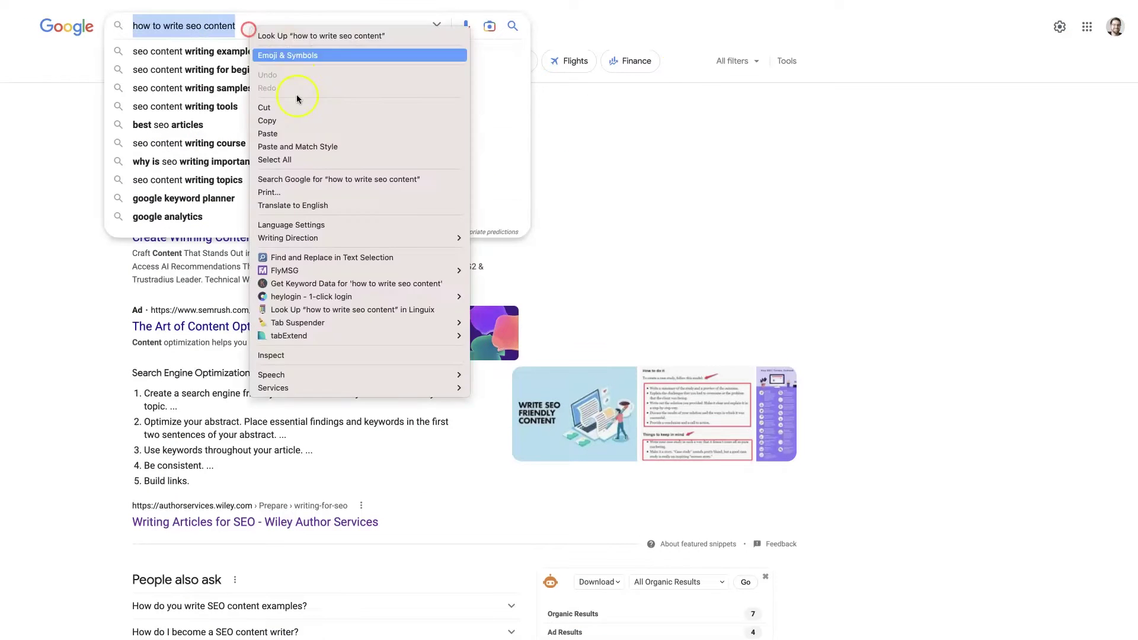
{"action": "left_click", "coordinate": [297, 120]}
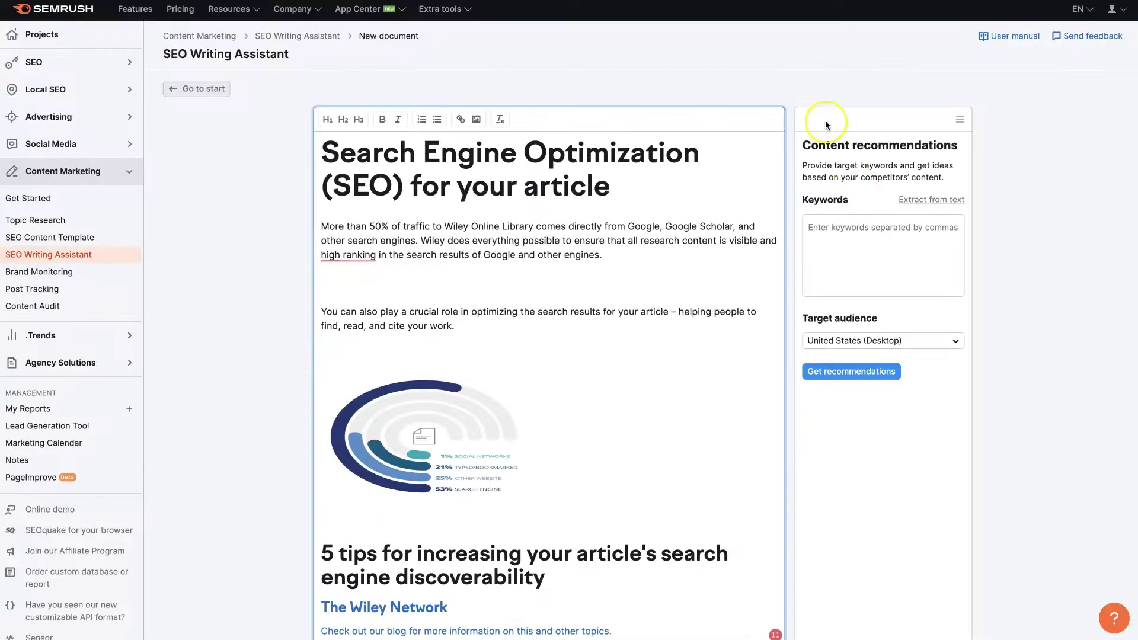
{"action": "left_click", "coordinate": [862, 244]}
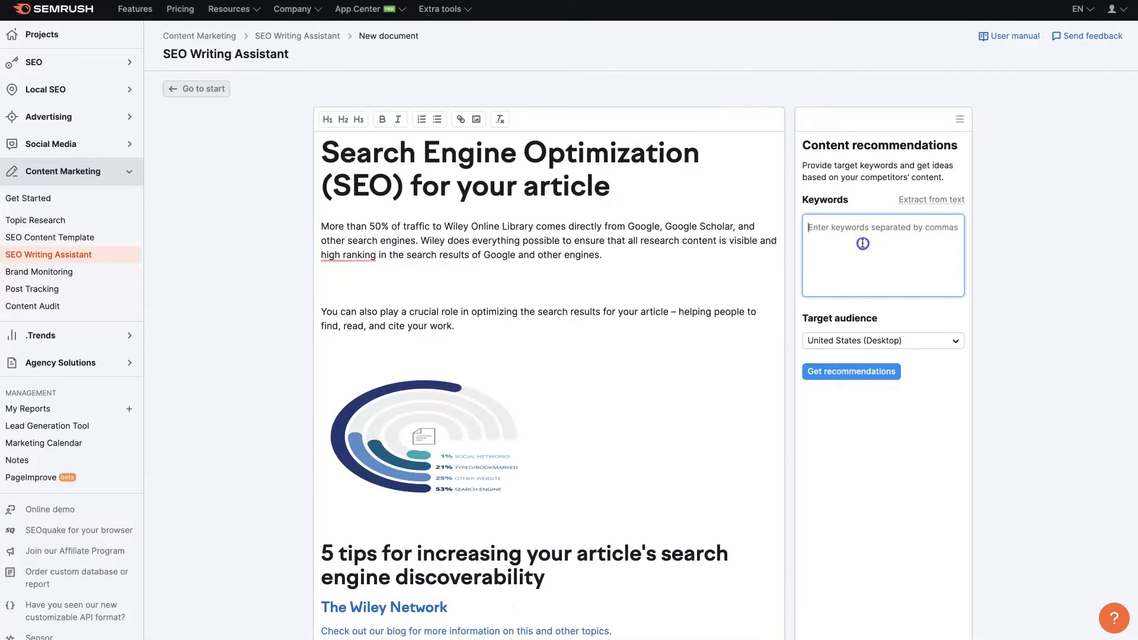
{"action": "key", "text": "ctrl+v"}
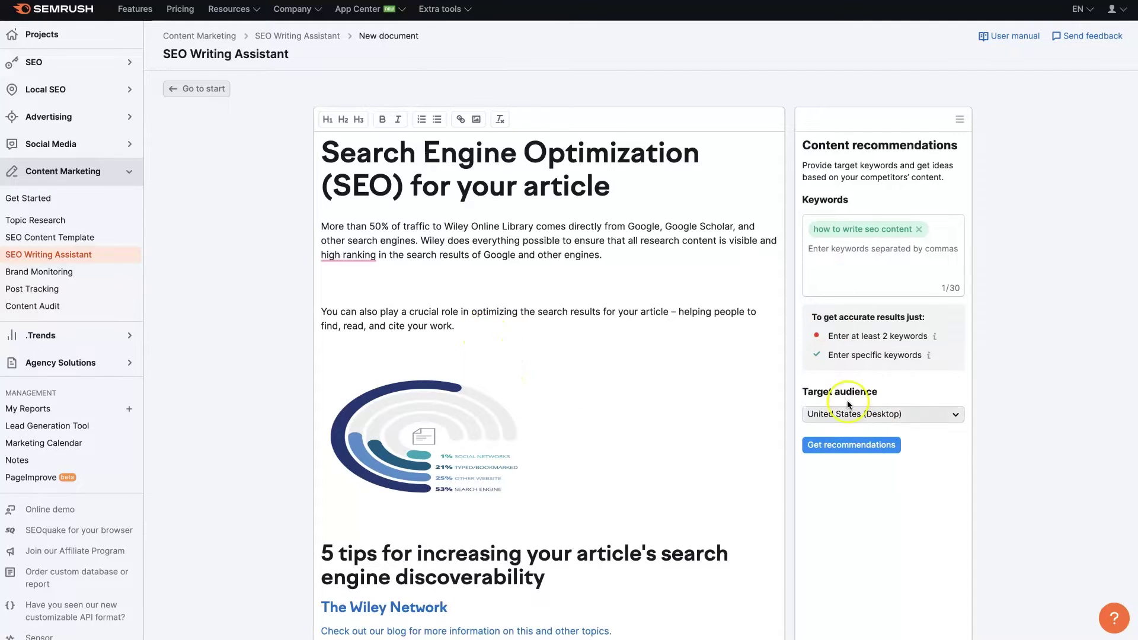
Step: Look over the target audience options, including the list of regions for the United States
{"action": "left_click", "coordinate": [863, 420]}
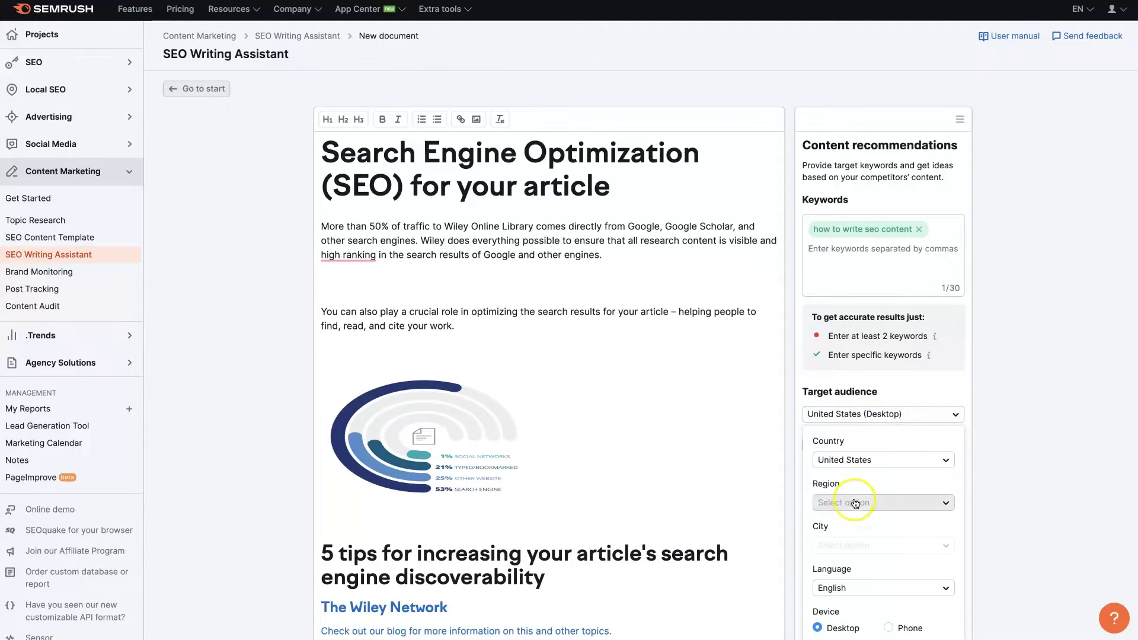
{"action": "scroll", "coordinate": [901, 478], "scroll_direction": "down", "scroll_amount": 2}
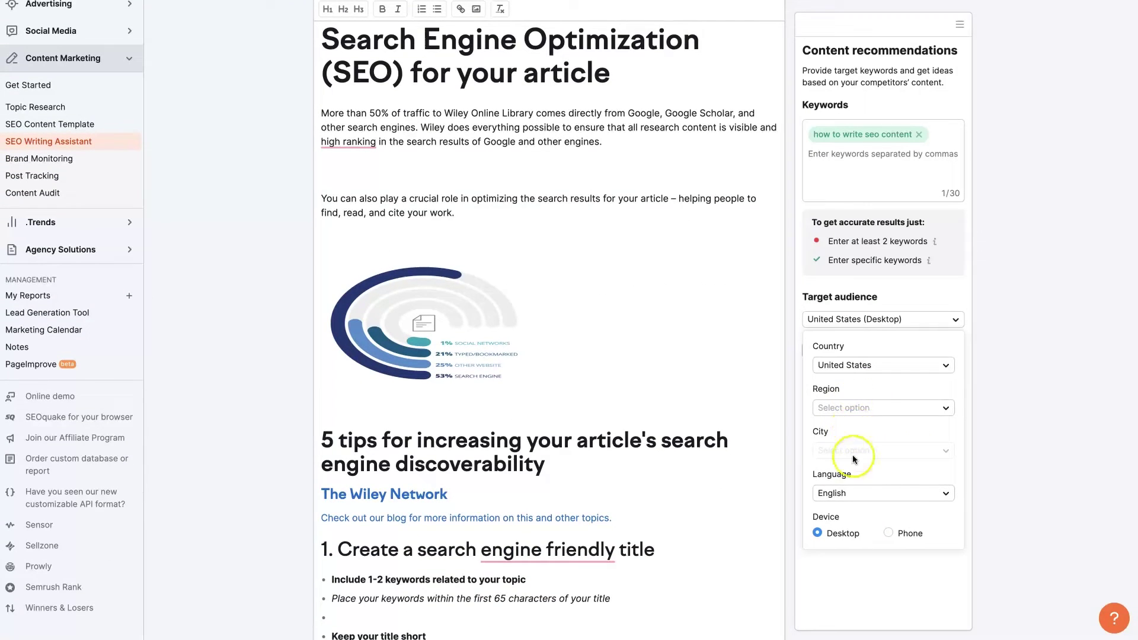
{"action": "left_click", "coordinate": [926, 408]}
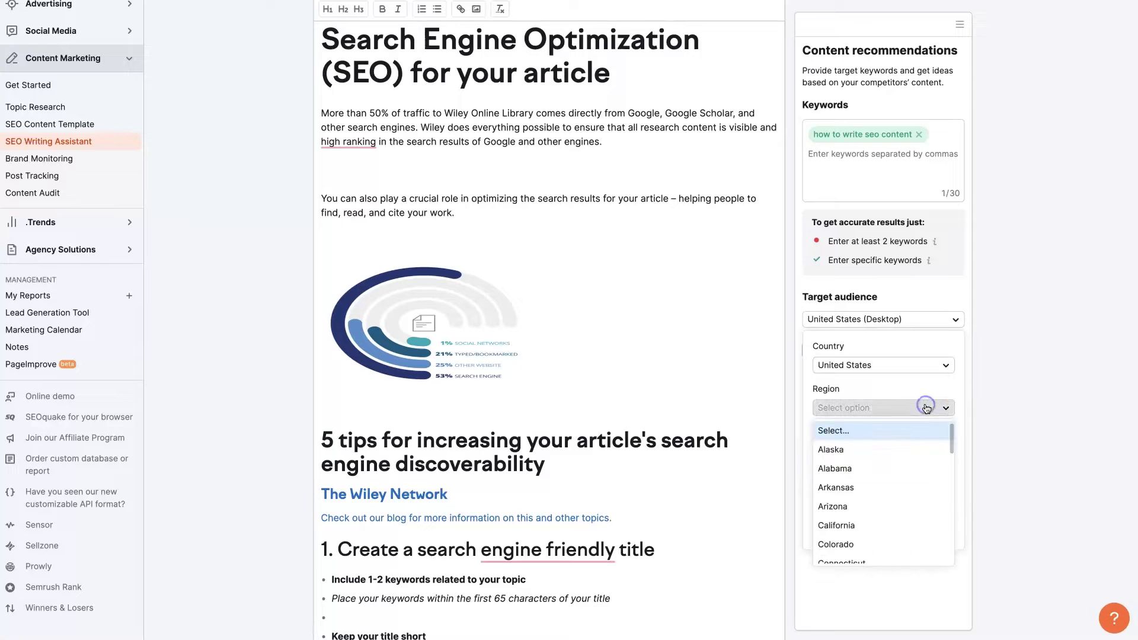
{"action": "left_click", "coordinate": [1038, 383]}
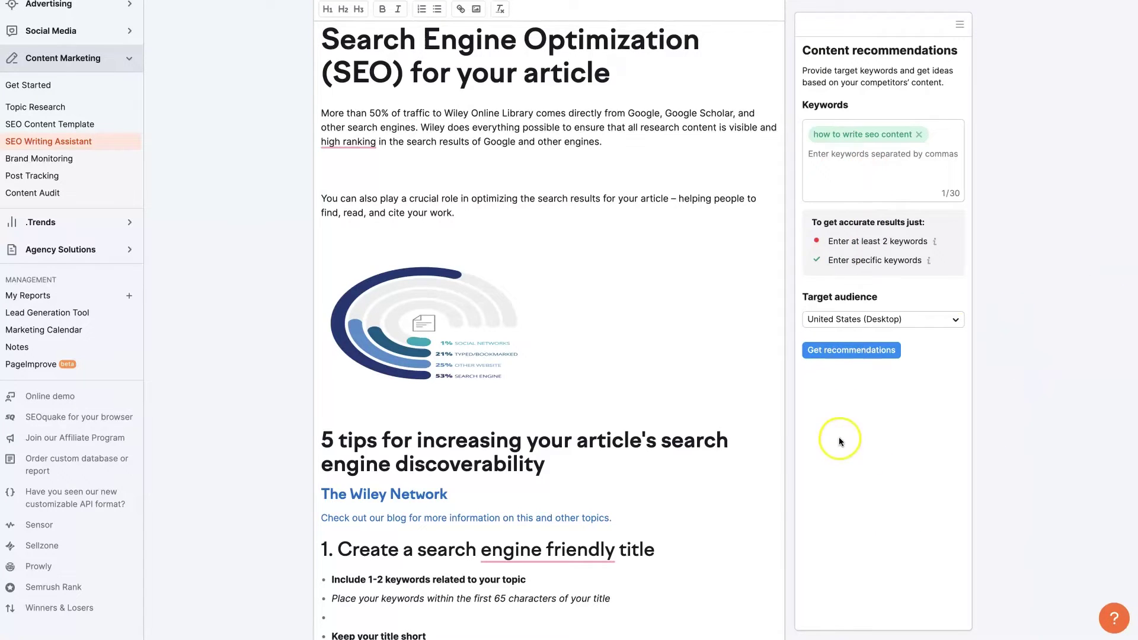
Step: Skim the pasted article and request content recommendations for it
{"action": "scroll", "coordinate": [672, 274], "scroll_direction": "down", "scroll_amount": 15}
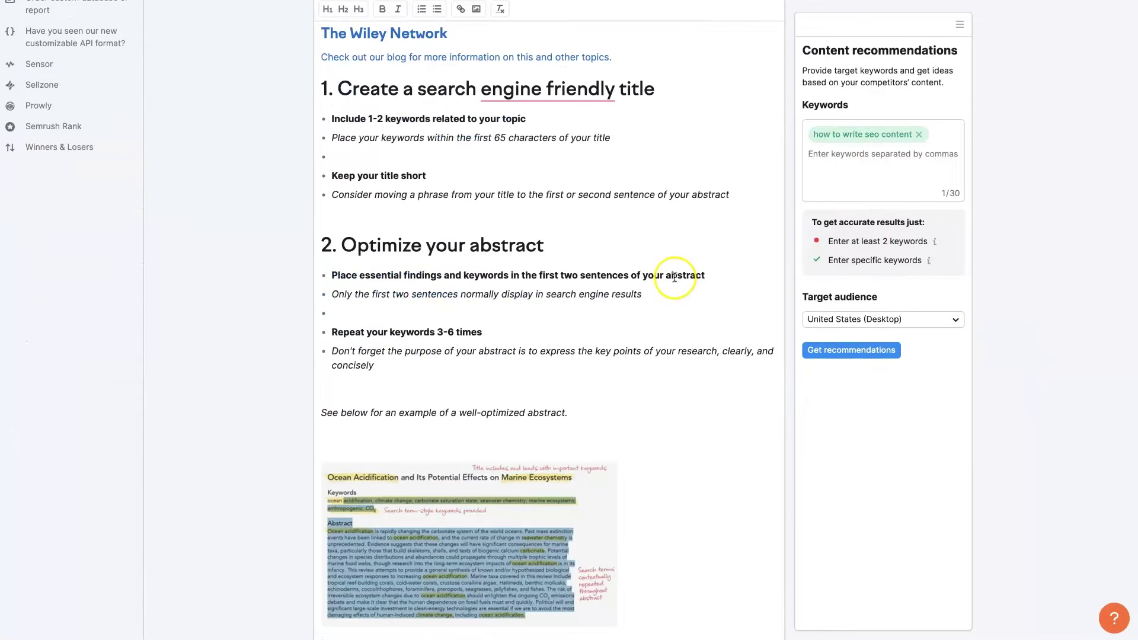
{"action": "scroll", "coordinate": [677, 281], "scroll_direction": "down", "scroll_amount": 8}
{"action": "scroll", "coordinate": [679, 289], "scroll_direction": "up", "scroll_amount": 20}
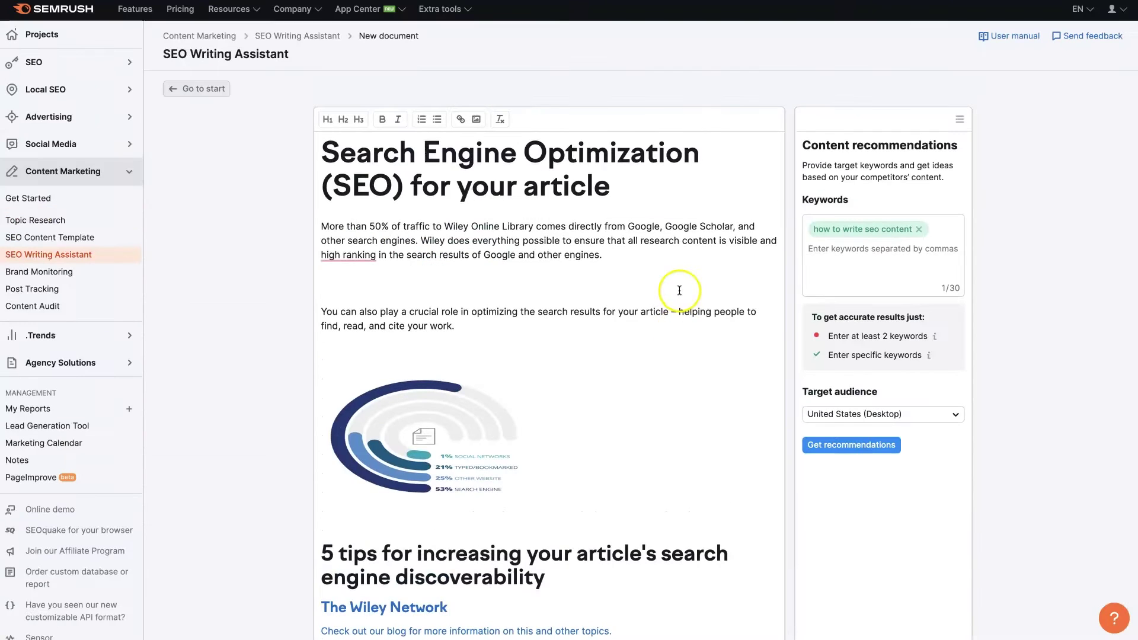
{"action": "left_click", "coordinate": [851, 446]}
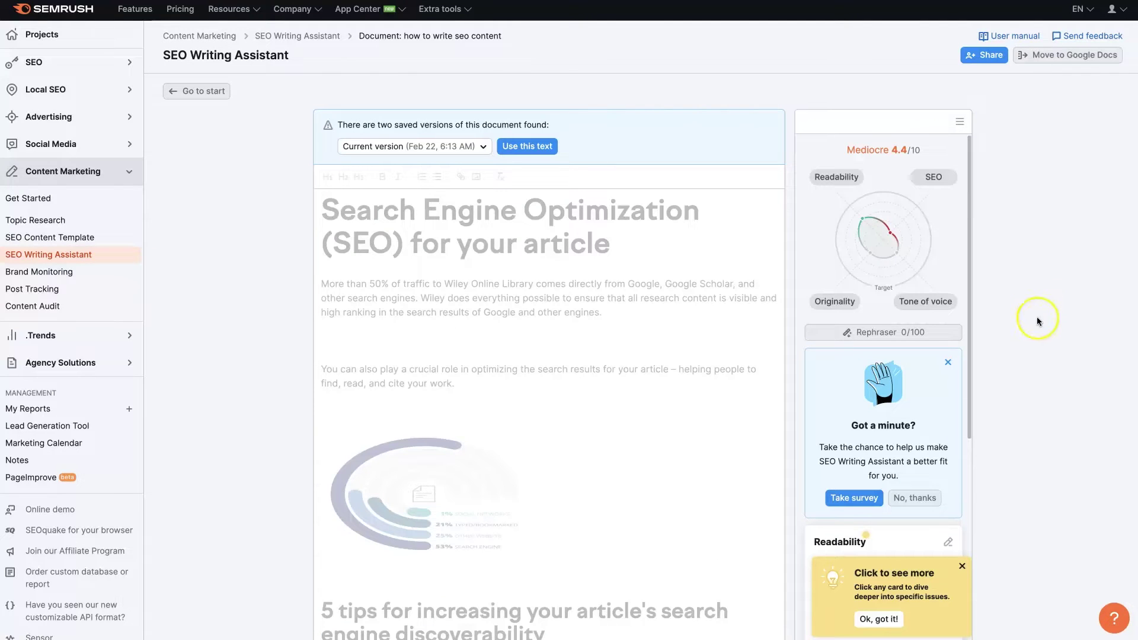
Step: Examine the analyzed draft's overall score and the Readability and SEO points on the score chart
{"action": "mouse_move", "coordinate": [911, 153]}
{"action": "scroll", "coordinate": [684, 320], "scroll_direction": "down", "scroll_amount": 15}
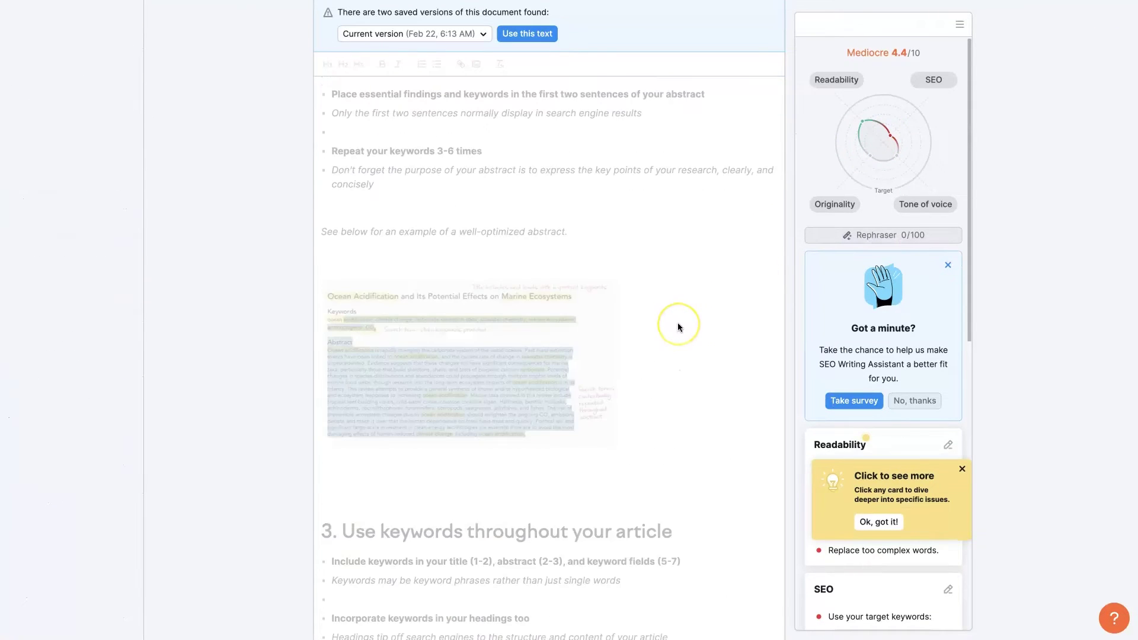
{"action": "scroll", "coordinate": [678, 323], "scroll_direction": "down", "scroll_amount": 10}
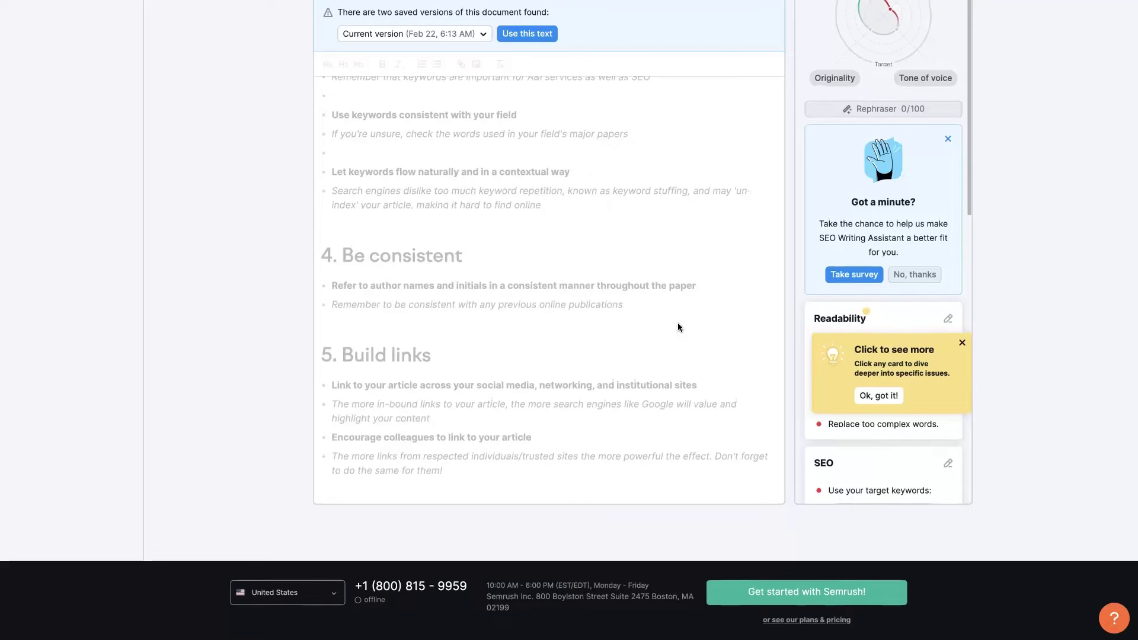
{"action": "scroll", "coordinate": [677, 322], "scroll_direction": "up", "scroll_amount": 5}
{"action": "scroll", "coordinate": [678, 326], "scroll_direction": "up", "scroll_amount": 15}
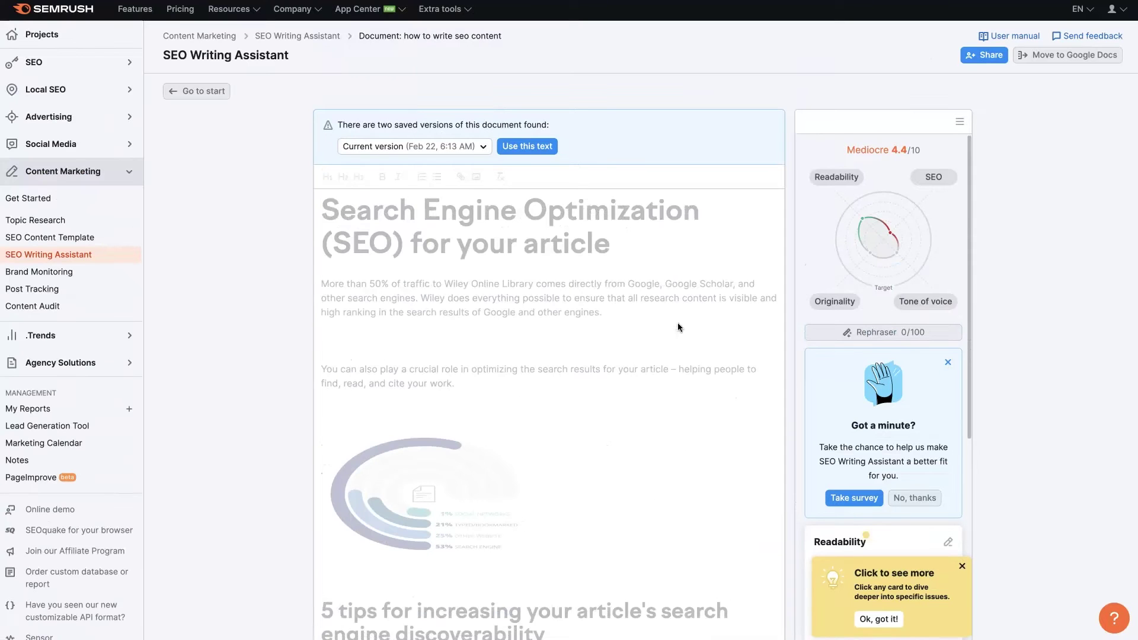
{"action": "left_click", "coordinate": [867, 221]}
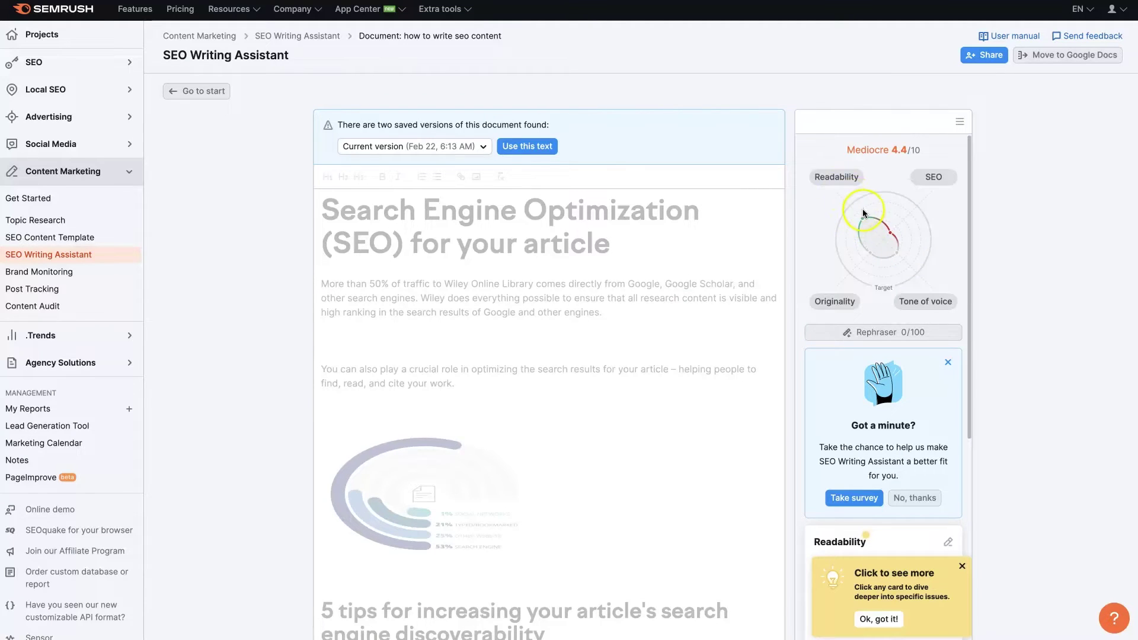
{"action": "left_click", "coordinate": [894, 233]}
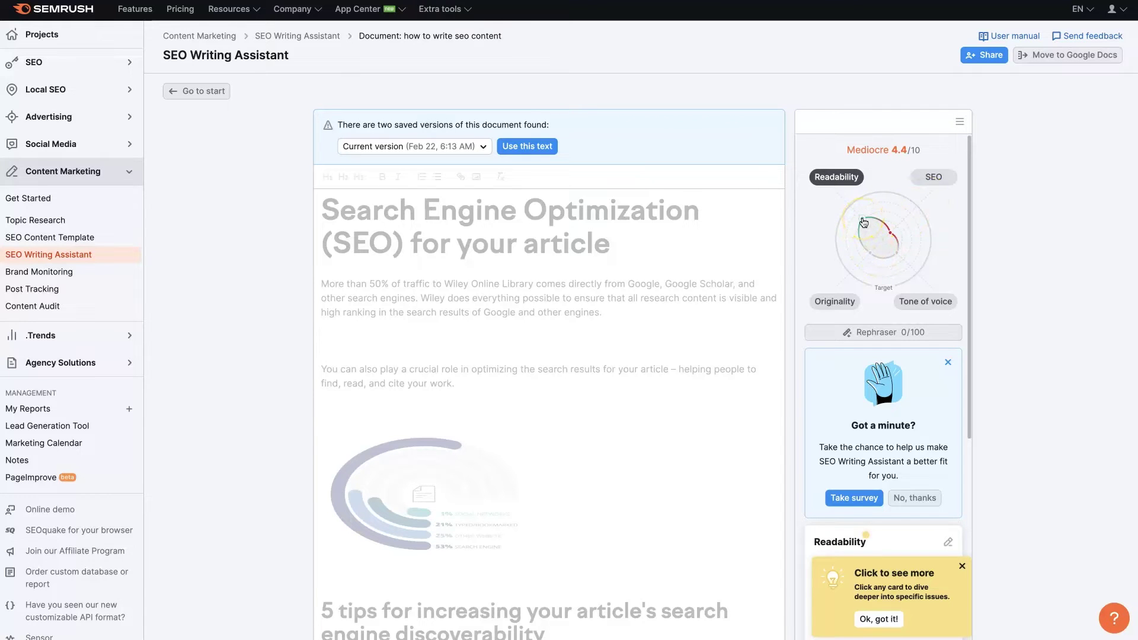
Step: Read through the analyzed article from its introduction to the "Build links" section
{"action": "scroll", "coordinate": [533, 410], "scroll_direction": "down", "scroll_amount": 4}
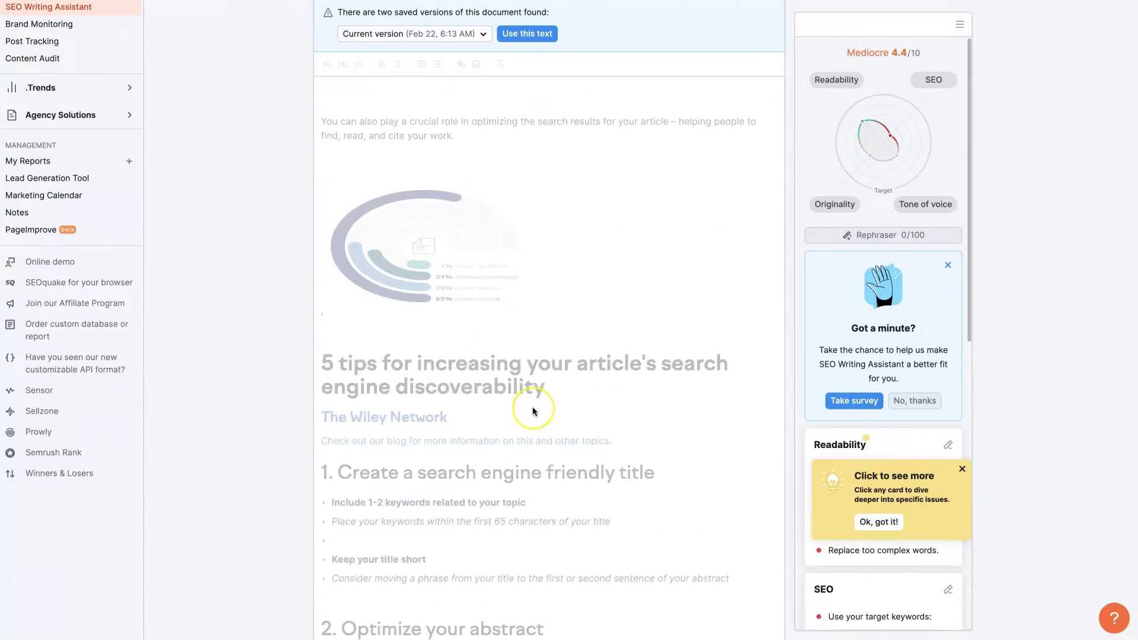
{"action": "scroll", "coordinate": [533, 410], "scroll_direction": "down", "scroll_amount": 6}
{"action": "scroll", "coordinate": [534, 401], "scroll_direction": "down", "scroll_amount": 6}
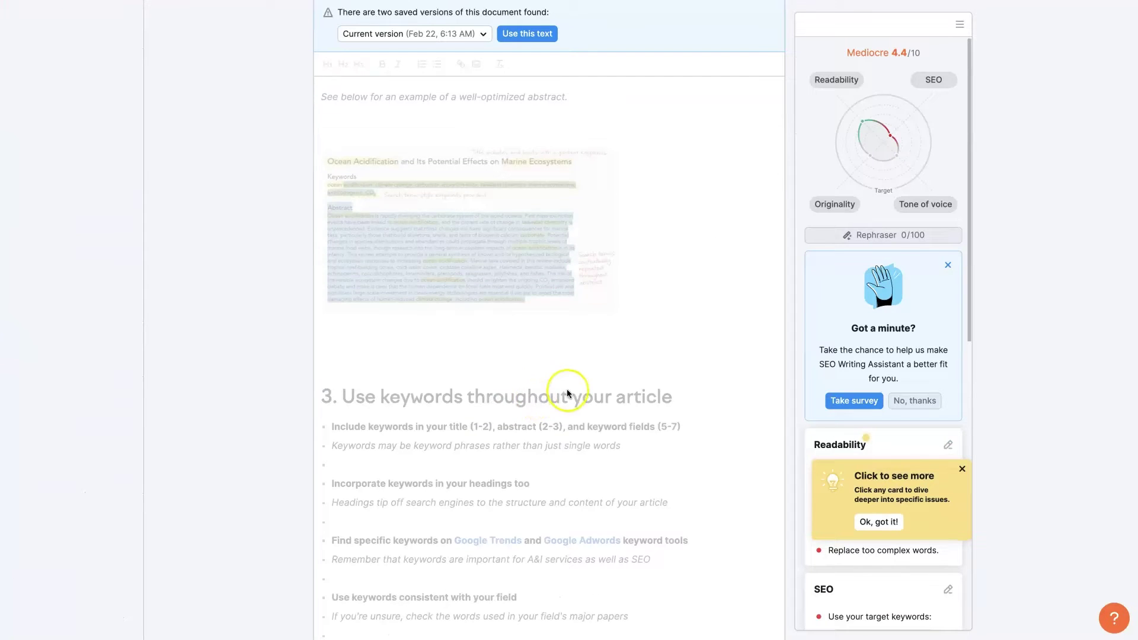
{"action": "scroll", "coordinate": [566, 389], "scroll_direction": "down", "scroll_amount": 3}
{"action": "scroll", "coordinate": [577, 434], "scroll_direction": "down", "scroll_amount": 4}
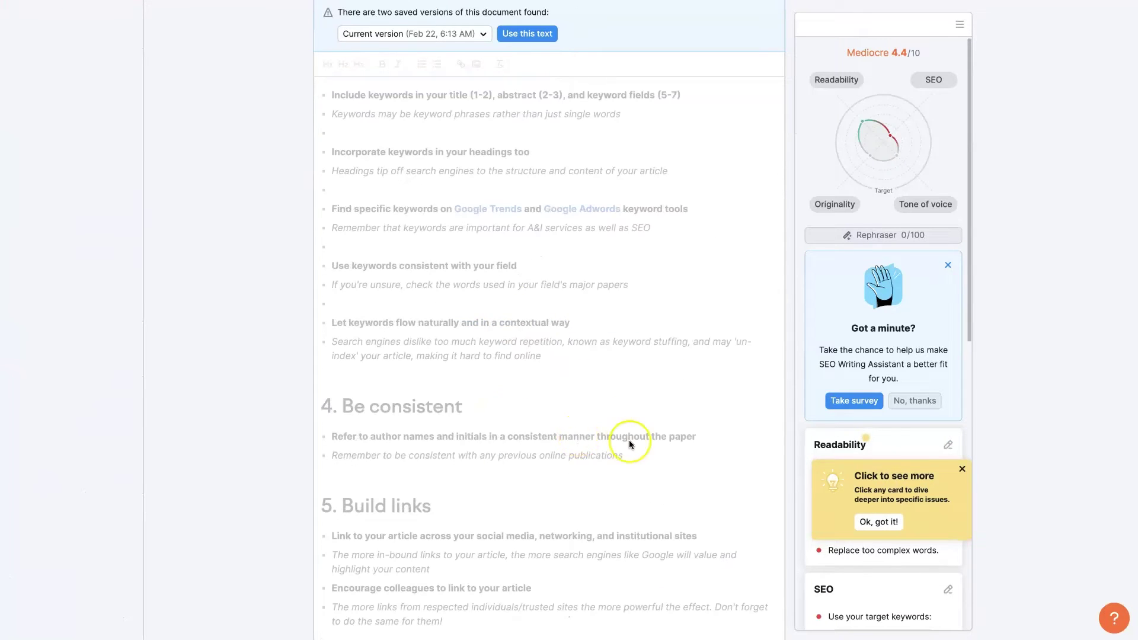
{"action": "scroll", "coordinate": [630, 444], "scroll_direction": "up", "scroll_amount": 20}
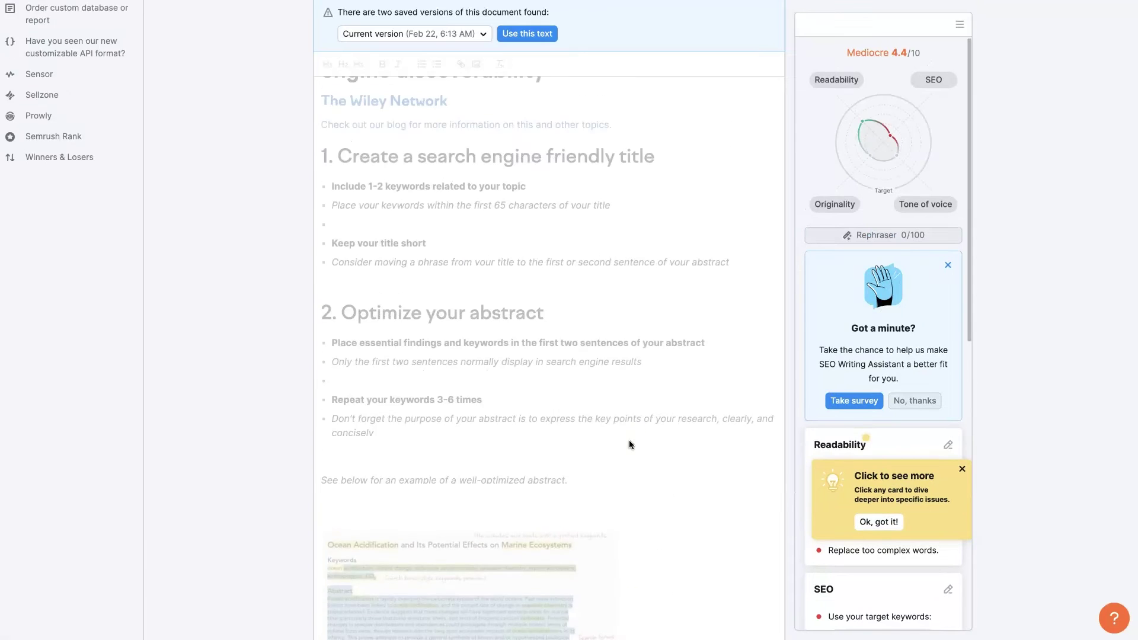
{"action": "scroll", "coordinate": [630, 443], "scroll_direction": "up", "scroll_amount": 5}
{"action": "left_click", "coordinate": [654, 388]}
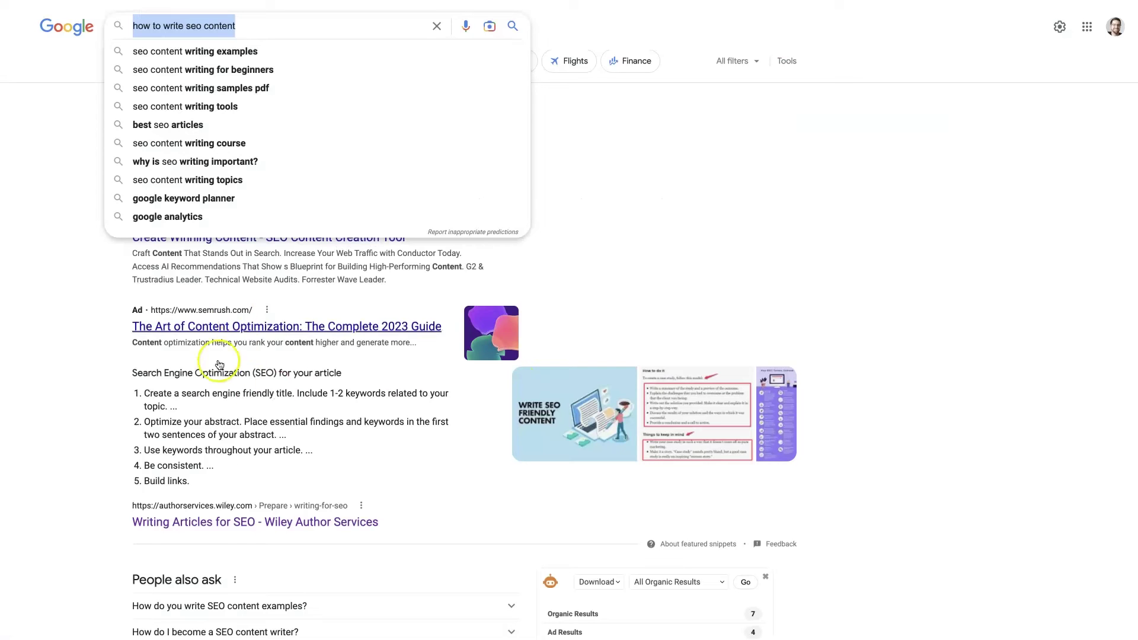
Step: Switch to the Google results and open the rockcontent.com article "SEO Writing: The 10 Rules For Creating Optimized Content" in a new tab
{"action": "left_click", "coordinate": [86, 454]}
{"action": "scroll", "coordinate": [86, 454], "scroll_direction": "down", "scroll_amount": 5}
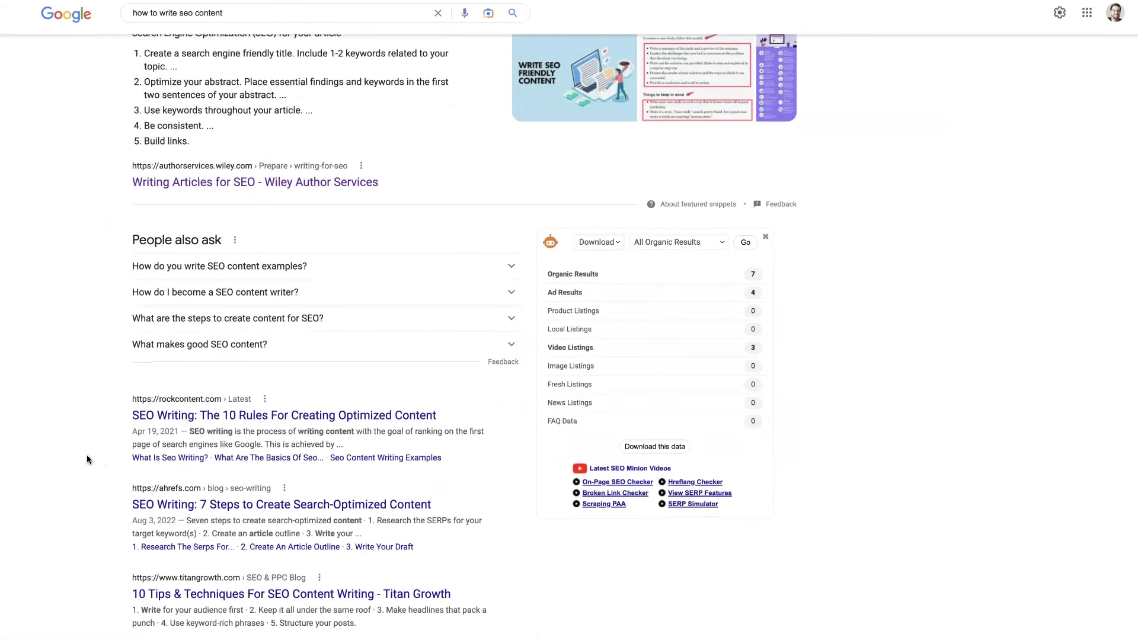
{"action": "left_click", "coordinate": [267, 415]}
{"action": "right_click", "coordinate": [266, 414]}
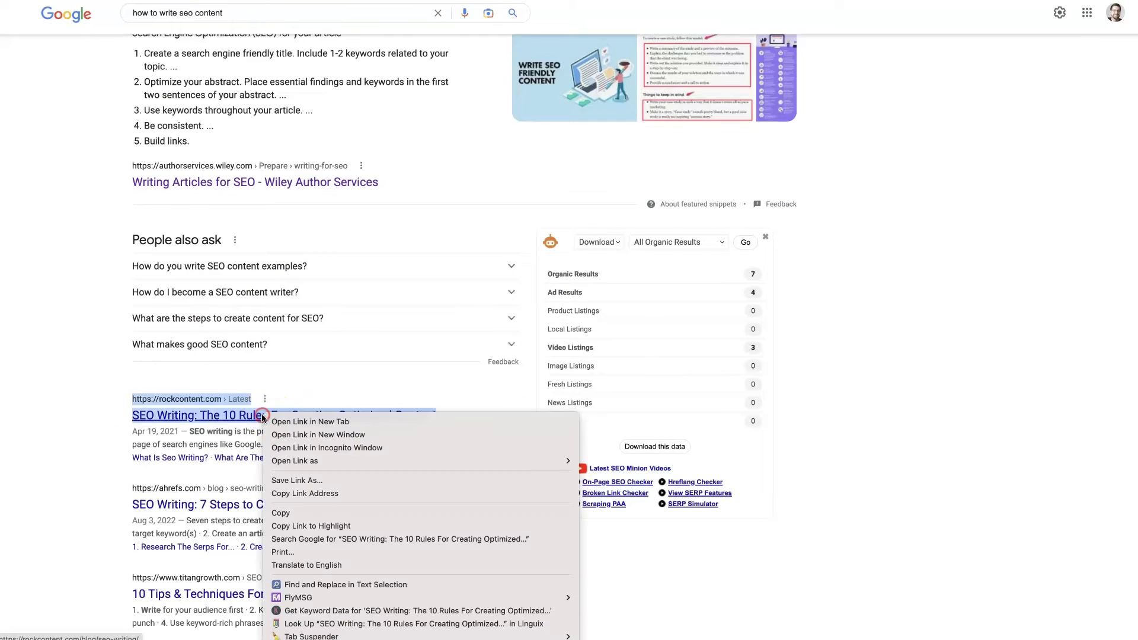
{"action": "left_click", "coordinate": [296, 422]}
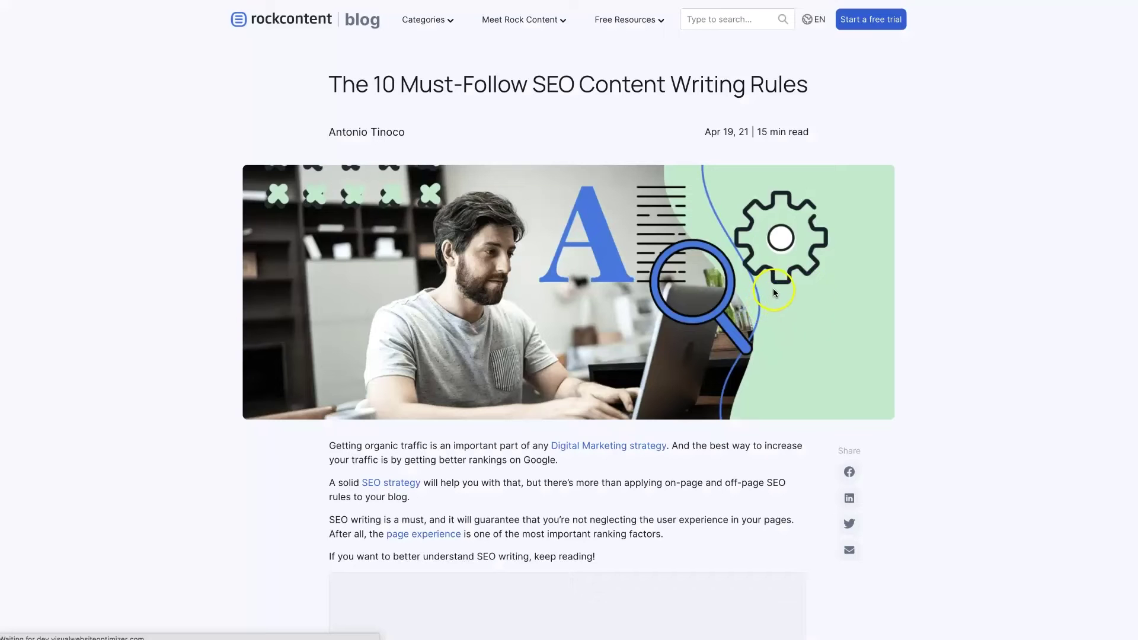
Step: Copy the rockcontent article from its title "The 10 Must-Follow SEO Content Writing Rules" through its closing paragraph
{"action": "left_click_drag", "start_coordinate": [330, 79], "coordinate": [769, 328]}
{"action": "scroll", "coordinate": [925, 268], "scroll_direction": "down", "scroll_amount": 20}
{"action": "scroll", "coordinate": [906, 279], "scroll_direction": "up", "scroll_amount": 12}
{"action": "right_click", "coordinate": [558, 210]}
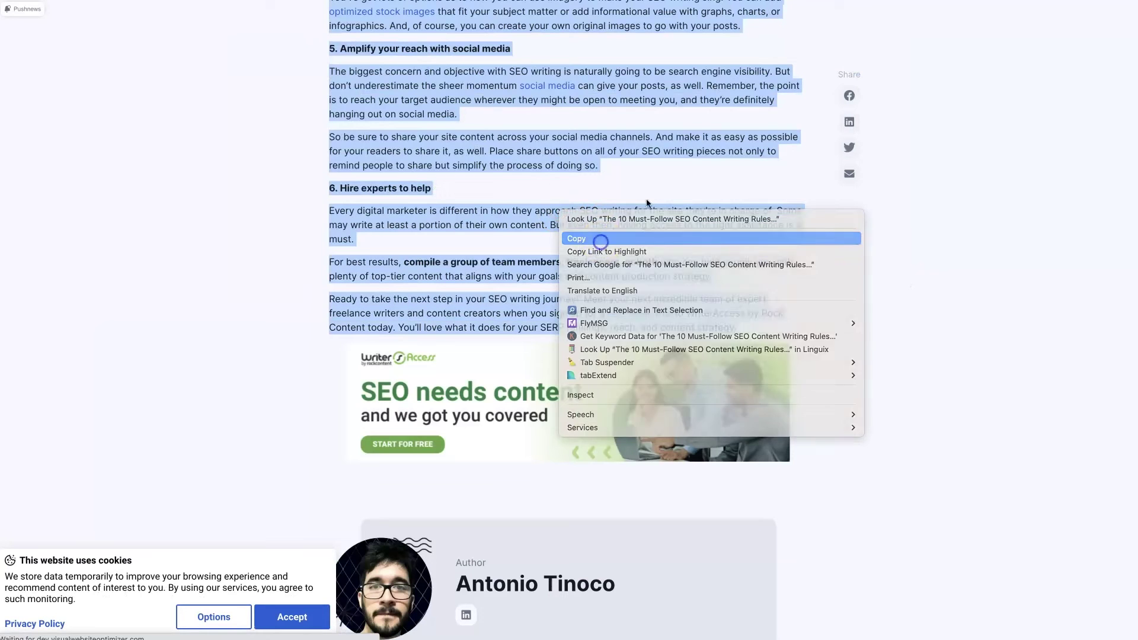
{"action": "left_click", "coordinate": [609, 238]}
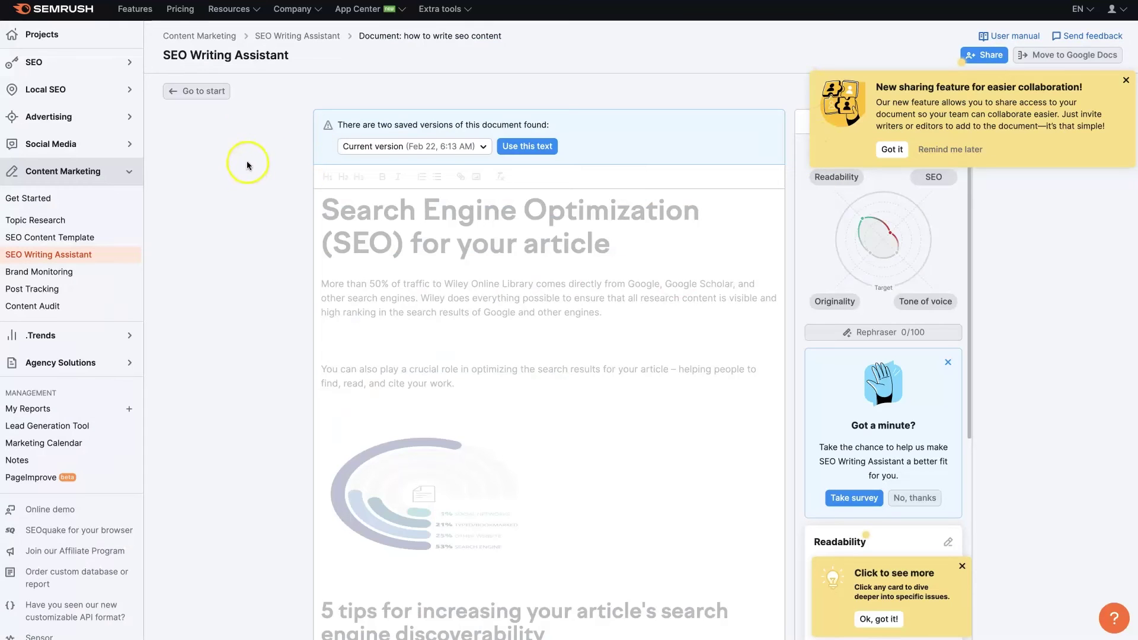
Step: Start another text analysis in the SEO Writing Assistant and paste the copied rockcontent article into the new document
{"action": "left_click", "coordinate": [203, 91]}
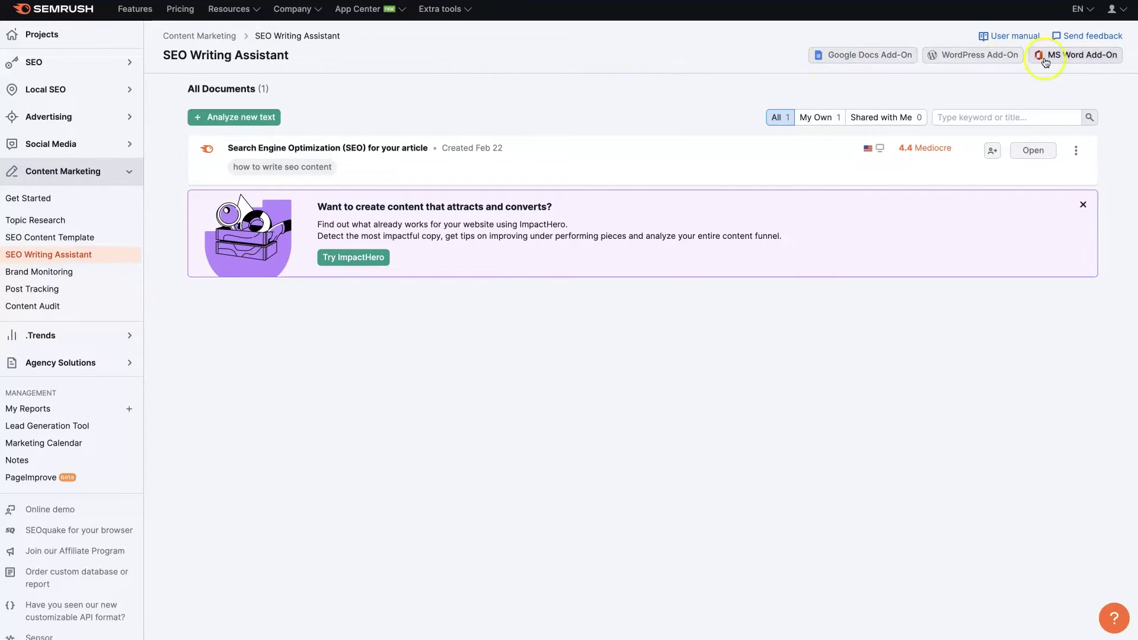
{"action": "left_click", "coordinate": [266, 117]}
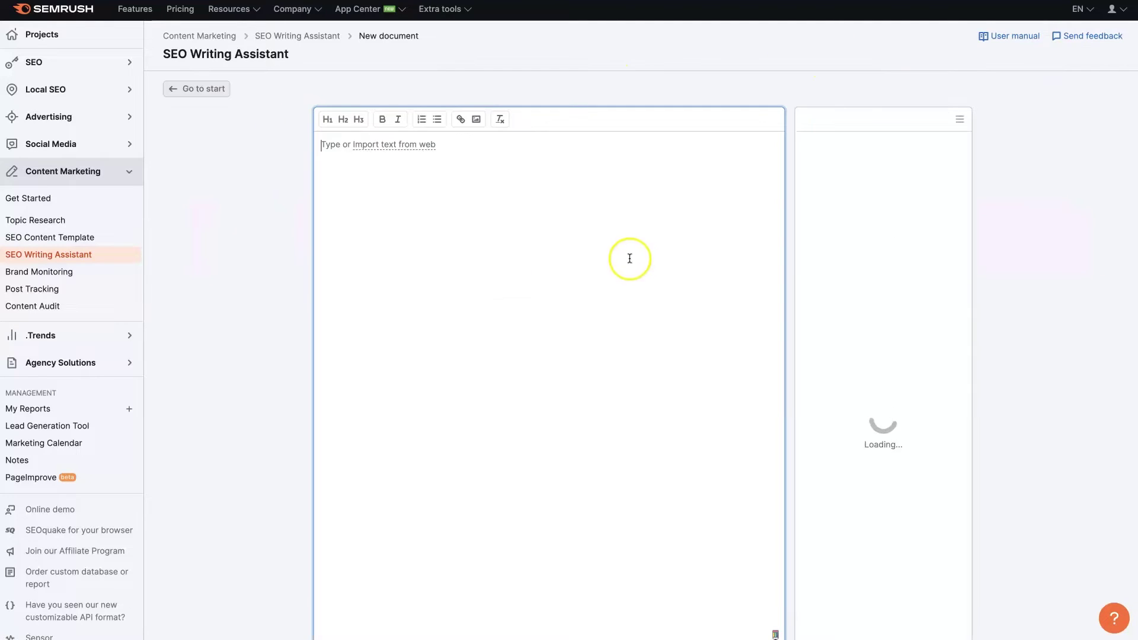
{"action": "key", "text": "ctrl+v"}
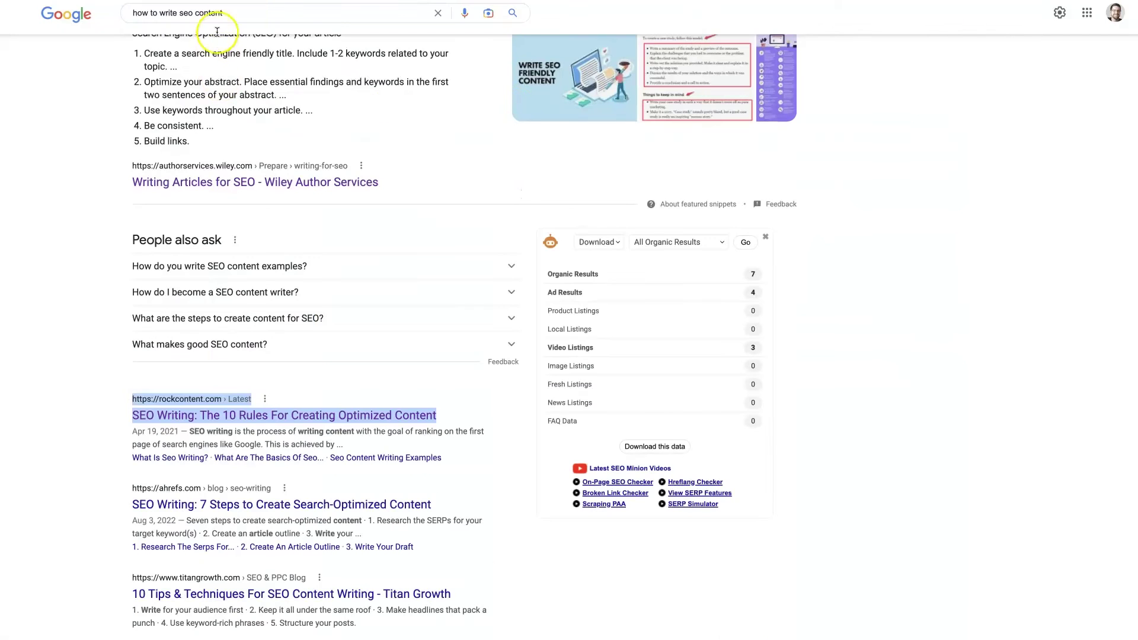
Step: Copy "how to write seo content" from the Google search, add it as the new document's target keyword, and request content recommendations
{"action": "triple_click", "coordinate": [213, 12]}
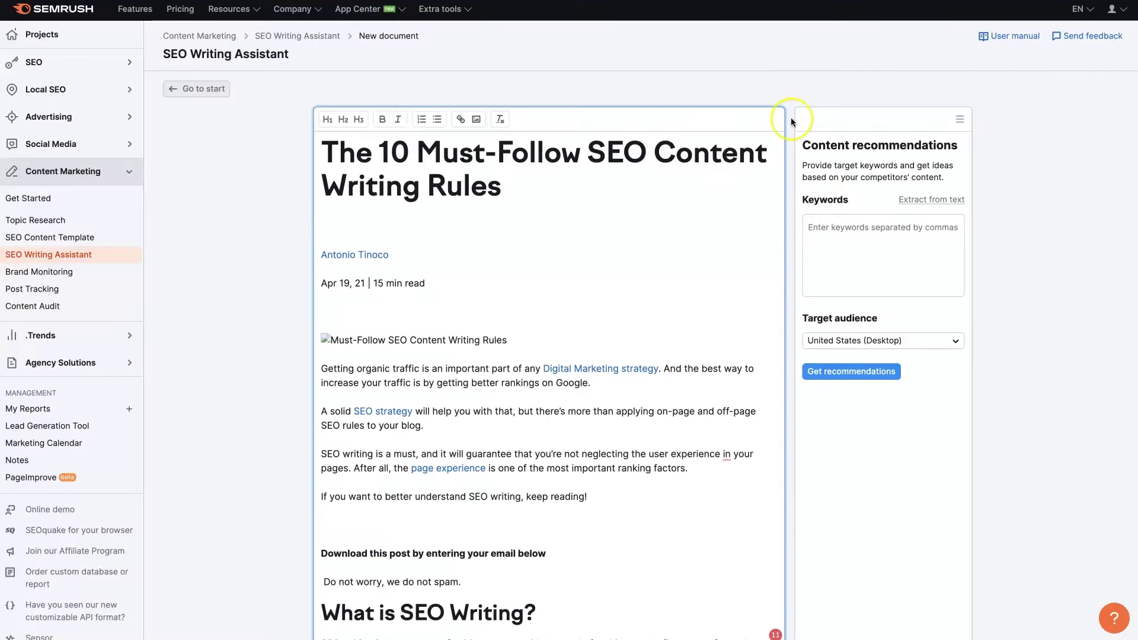
{"action": "left_click", "coordinate": [883, 234]}
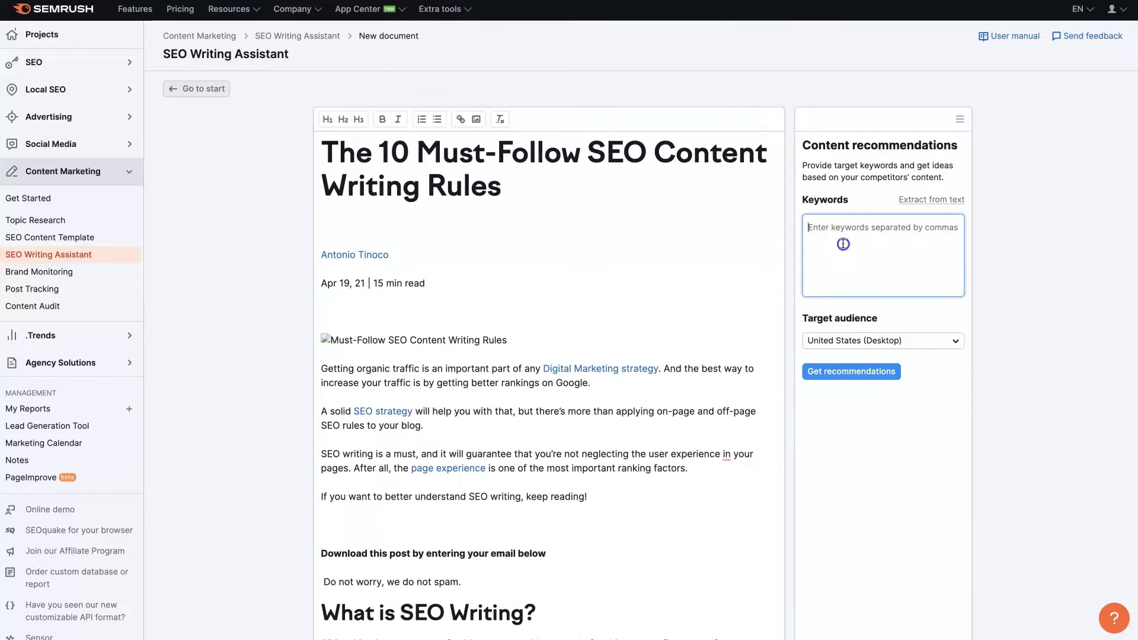
{"action": "key", "text": "ctrl+v"}
{"action": "key", "text": "Return"}
{"action": "left_click", "coordinate": [853, 371]}
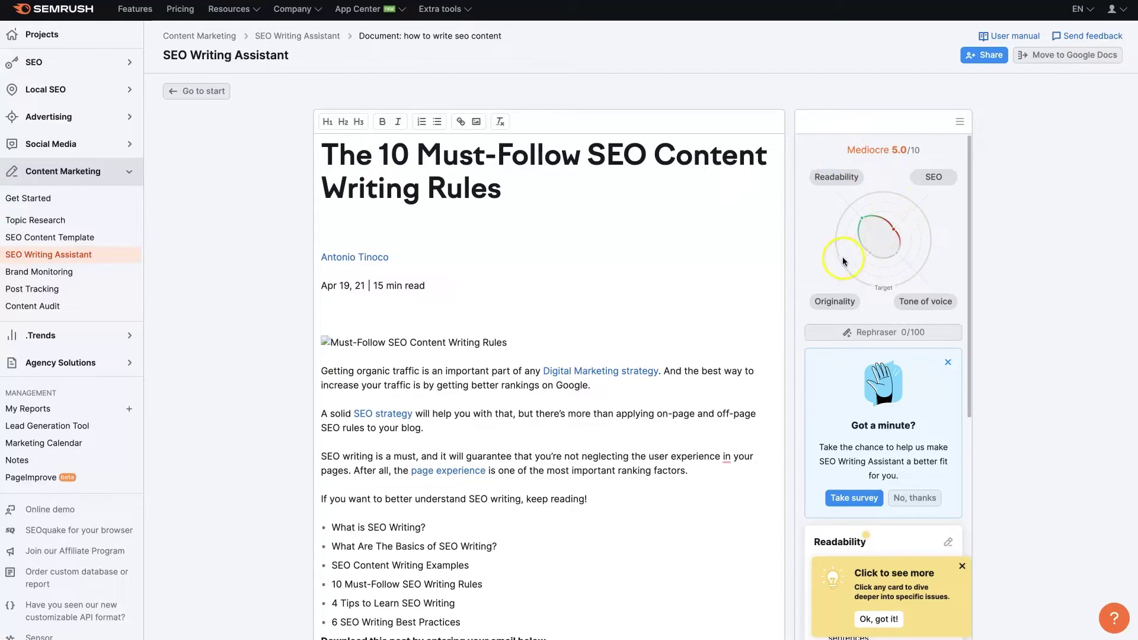
Step: Delete the author name, date line, image placeholder and blank lines between the article's title and its opening paragraph
{"action": "left_click_drag", "start_coordinate": [470, 287], "coordinate": [420, 228]}
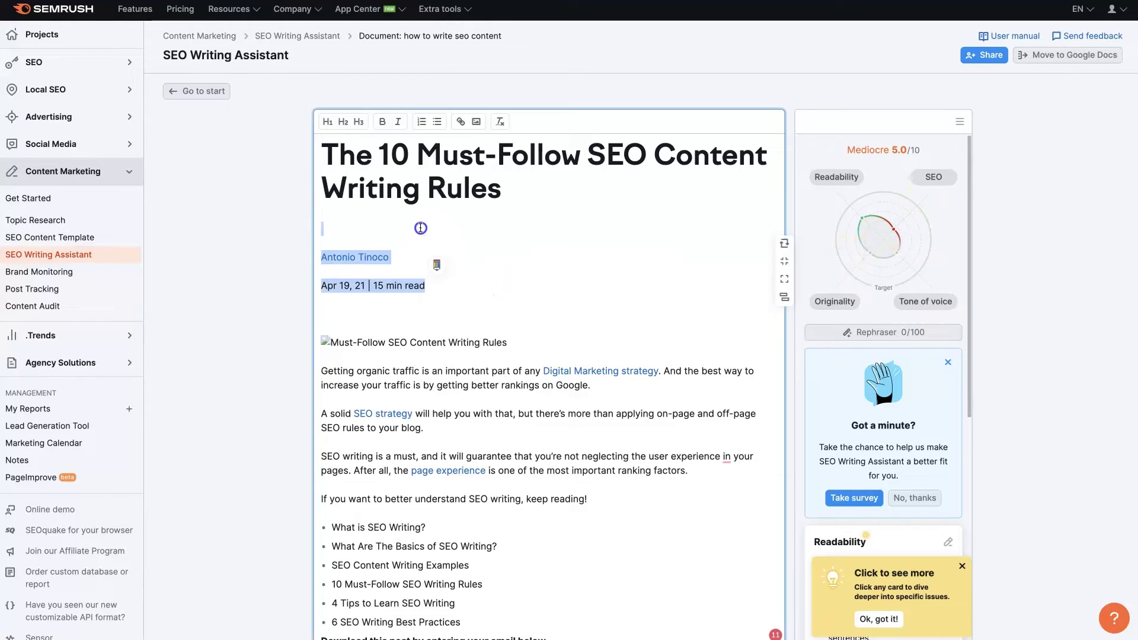
{"action": "key", "text": "BackSpace"}
{"action": "key", "text": "BackSpace"}
{"action": "left_click_drag", "start_coordinate": [518, 255], "coordinate": [484, 240]}
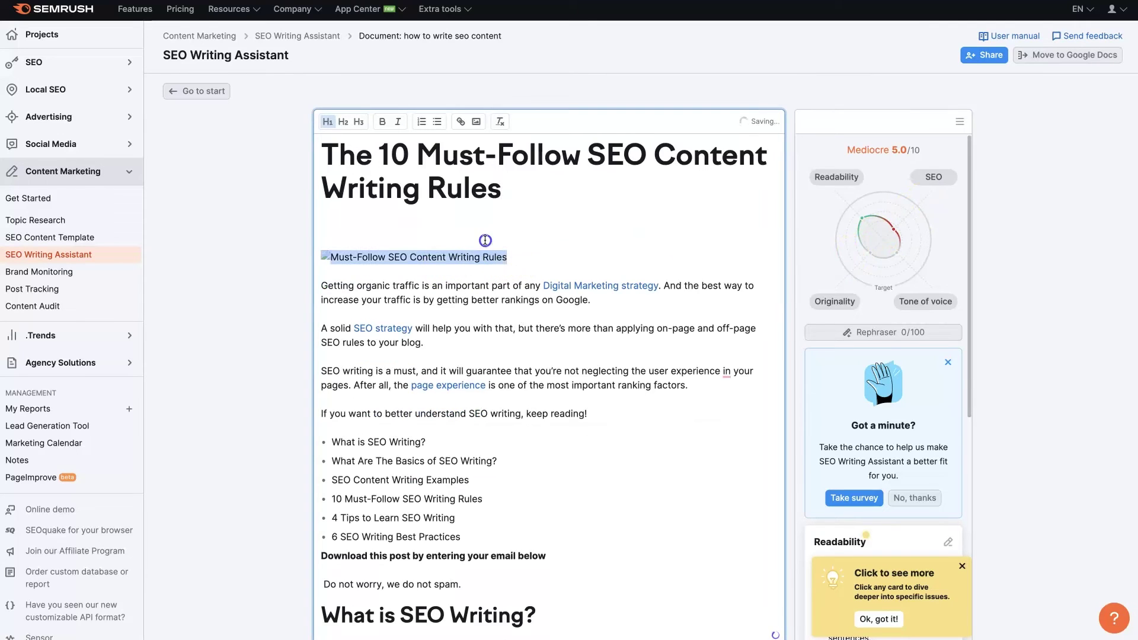
{"action": "key", "text": "BackSpace"}
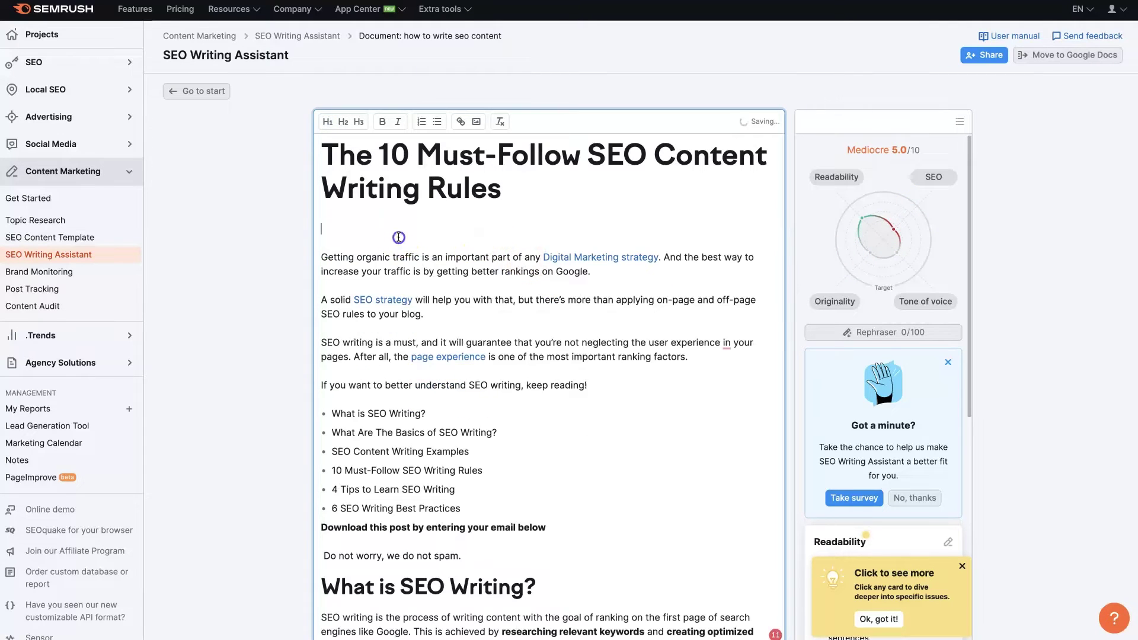
{"action": "key", "text": "BackSpace"}
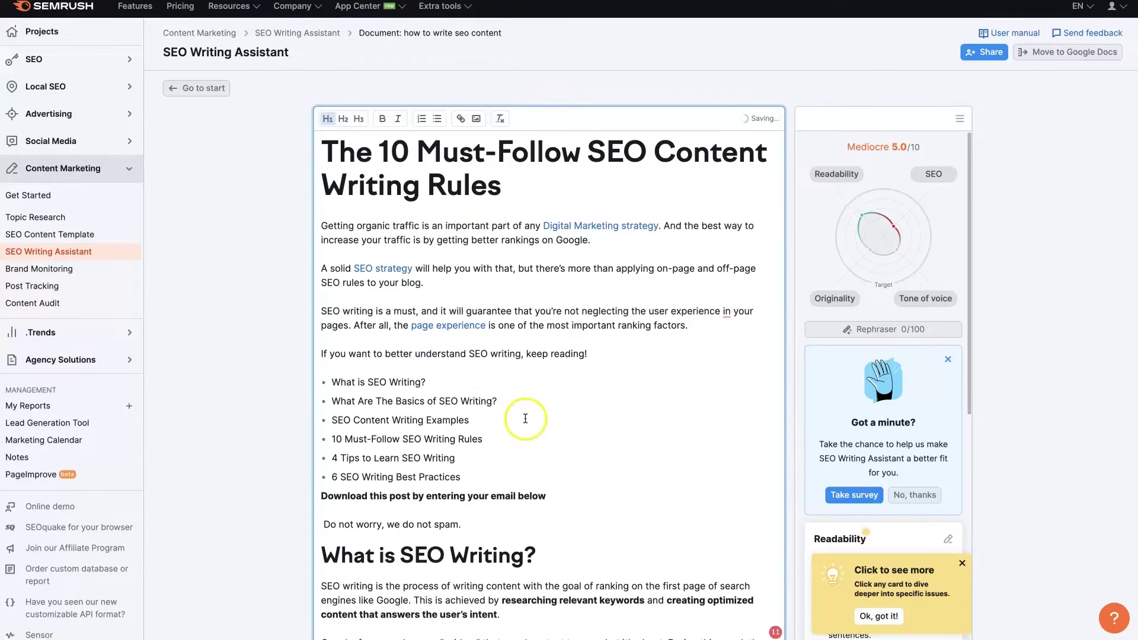
Step: Skim the cleaned-up article and dismiss the notice about the new sharing feature
{"action": "scroll", "coordinate": [523, 414], "scroll_direction": "down", "scroll_amount": 15}
{"action": "scroll", "coordinate": [578, 401], "scroll_direction": "down", "scroll_amount": 20}
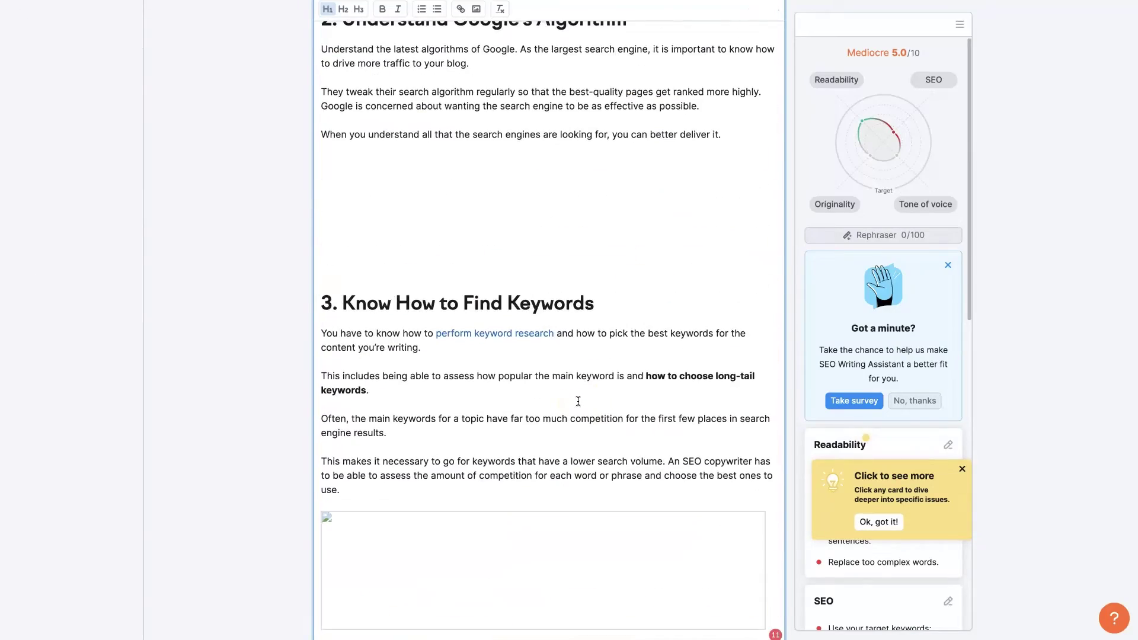
{"action": "scroll", "coordinate": [578, 401], "scroll_direction": "up", "scroll_amount": 20}
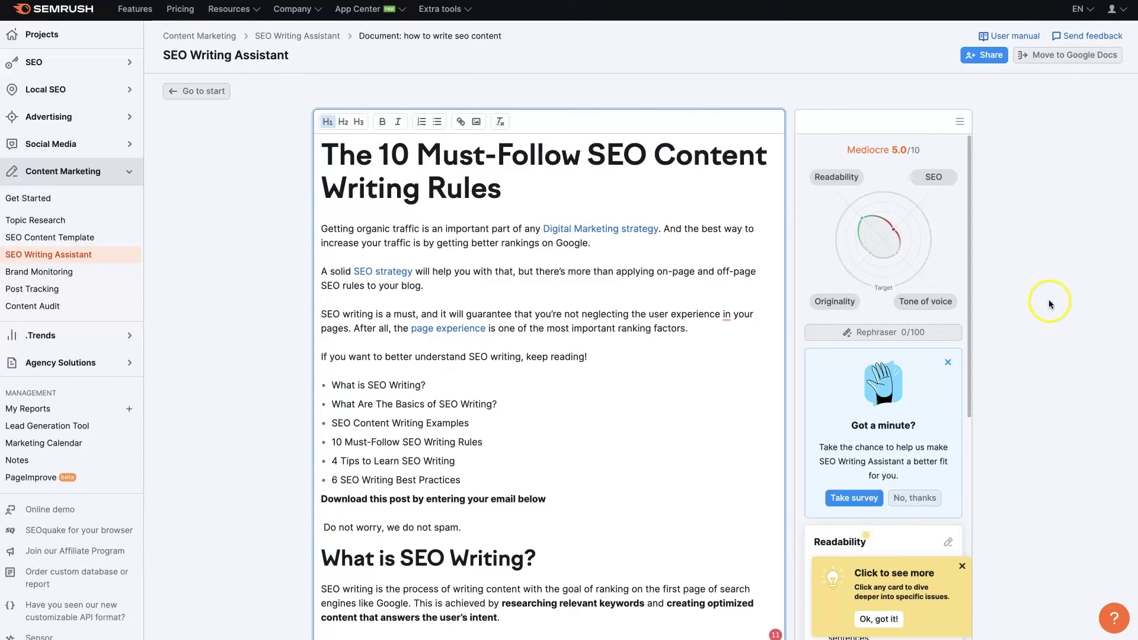
{"action": "left_click", "coordinate": [1048, 300]}
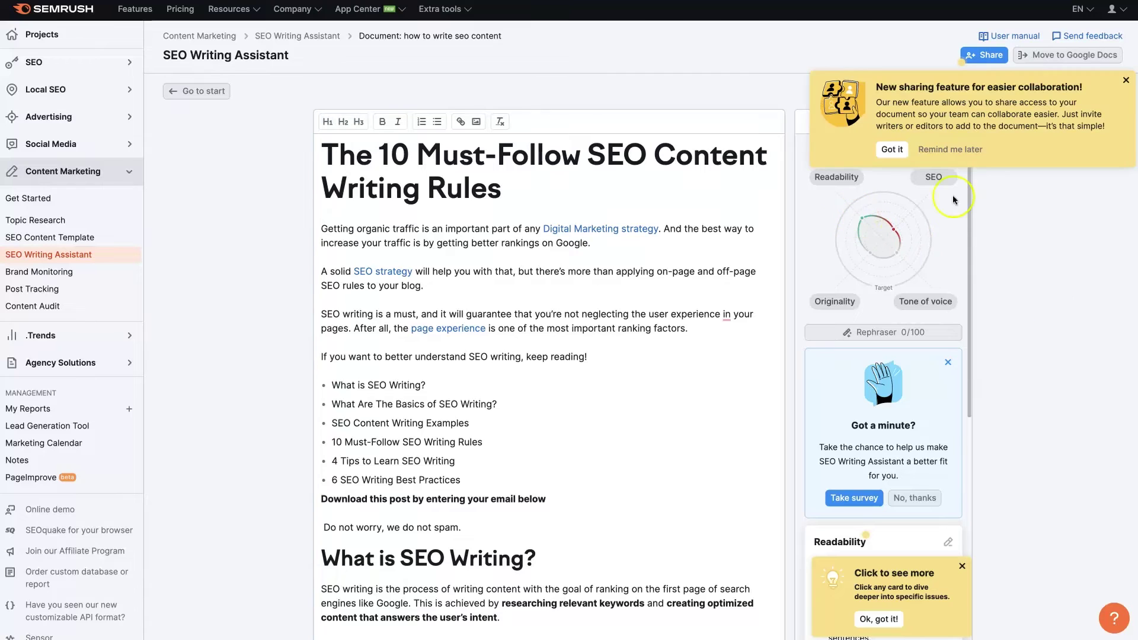
{"action": "left_click", "coordinate": [1126, 80]}
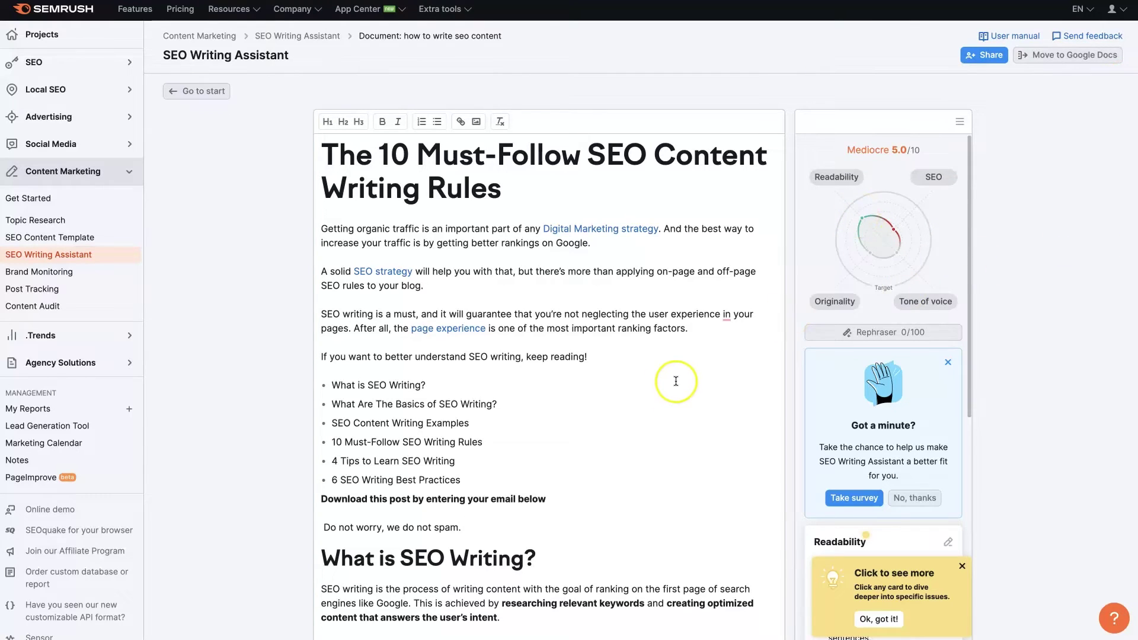
Step: Look through the rockcontent article's sections, from the introduction to the skills an SEO copywriter should have
{"action": "scroll", "coordinate": [581, 409], "scroll_direction": "down", "scroll_amount": 10}
{"action": "scroll", "coordinate": [580, 409], "scroll_direction": "up", "scroll_amount": 10}
{"action": "left_click", "coordinate": [842, 383]}
{"action": "left_click", "coordinate": [1072, 264]}
{"action": "scroll", "coordinate": [553, 364], "scroll_direction": "down", "scroll_amount": 10}
{"action": "scroll", "coordinate": [566, 367], "scroll_direction": "down", "scroll_amount": 2}
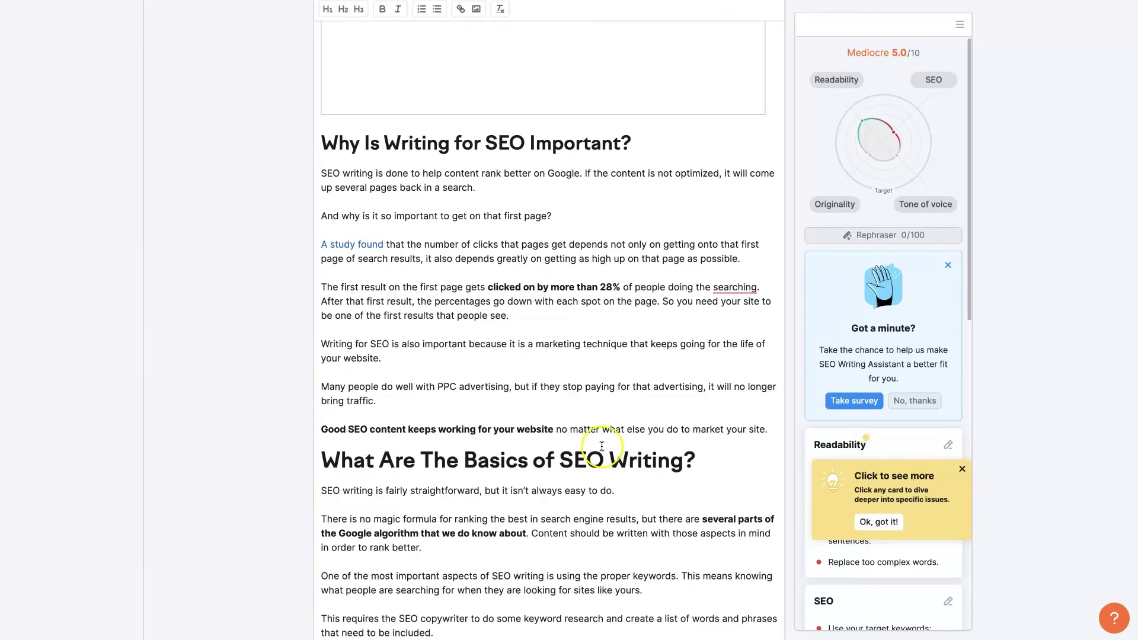
{"action": "scroll", "coordinate": [601, 446], "scroll_direction": "down", "scroll_amount": 10}
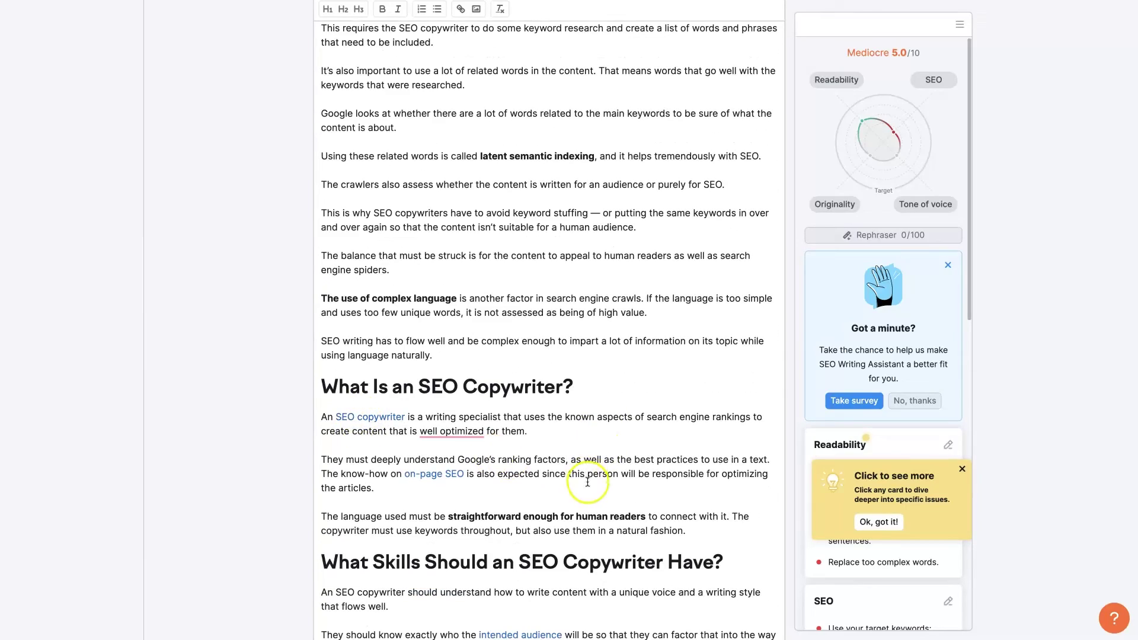
{"action": "scroll", "coordinate": [585, 478], "scroll_direction": "down", "scroll_amount": 4}
{"action": "scroll", "coordinate": [616, 417], "scroll_direction": "down", "scroll_amount": 5}
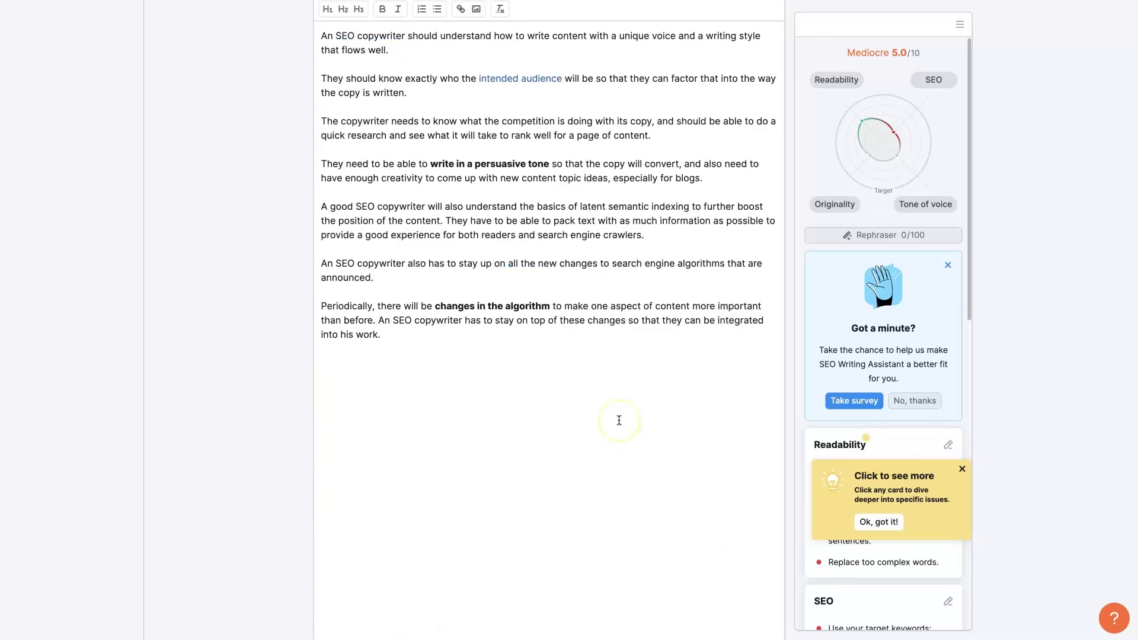
{"action": "scroll", "coordinate": [618, 417], "scroll_direction": "up", "scroll_amount": 20}
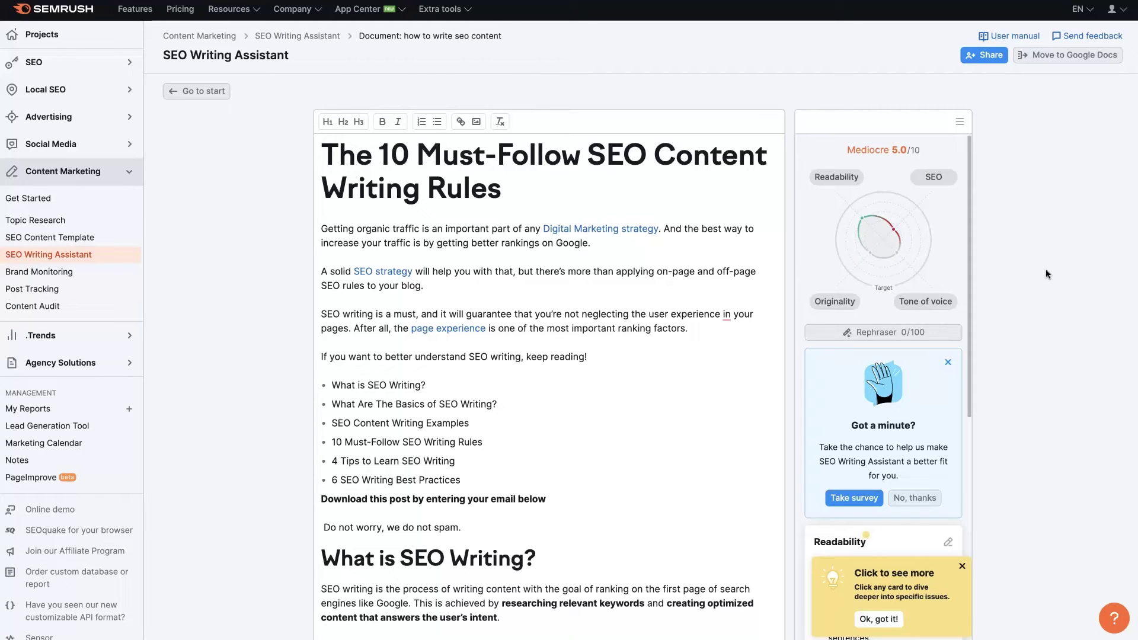
Step: Dismiss the "Click to see more" and "Automatic text rephraser" tips covering the recommendations
{"action": "scroll", "coordinate": [1046, 274], "scroll_direction": "down", "scroll_amount": 6}
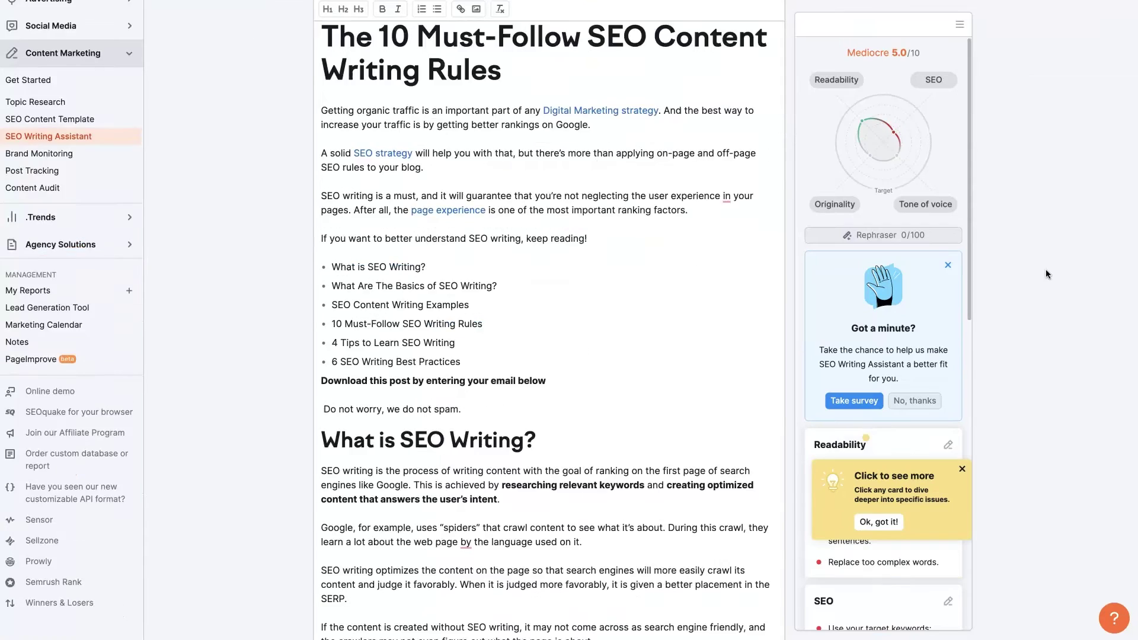
{"action": "left_click", "coordinate": [963, 469]}
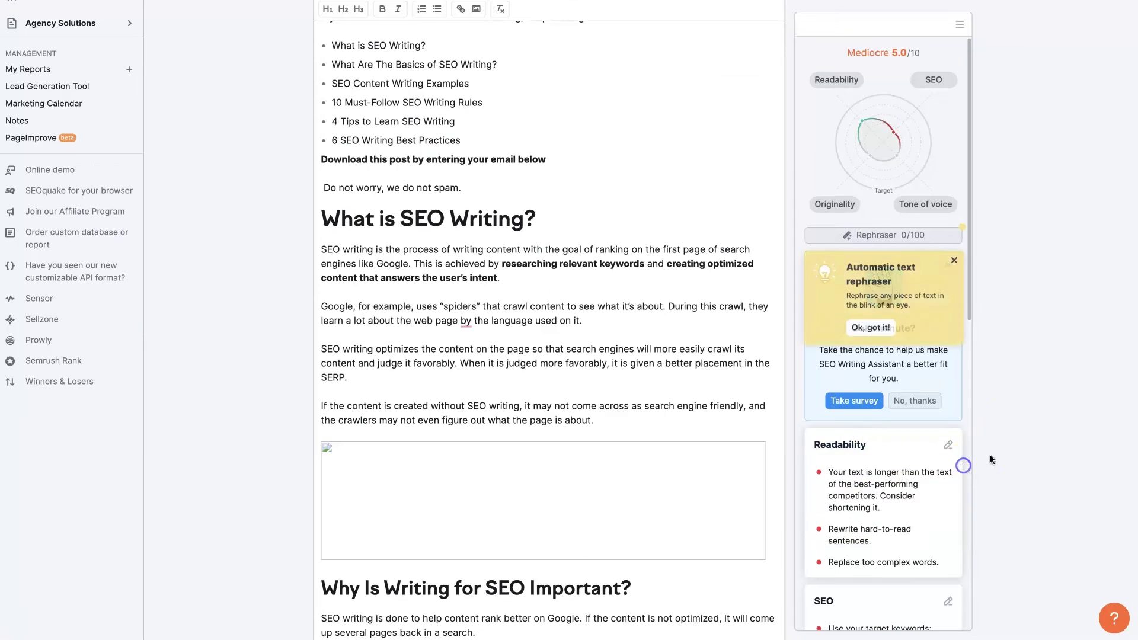
{"action": "scroll", "coordinate": [1025, 436], "scroll_direction": "down", "scroll_amount": 1}
{"action": "scroll", "coordinate": [899, 501], "scroll_direction": "down", "scroll_amount": 2}
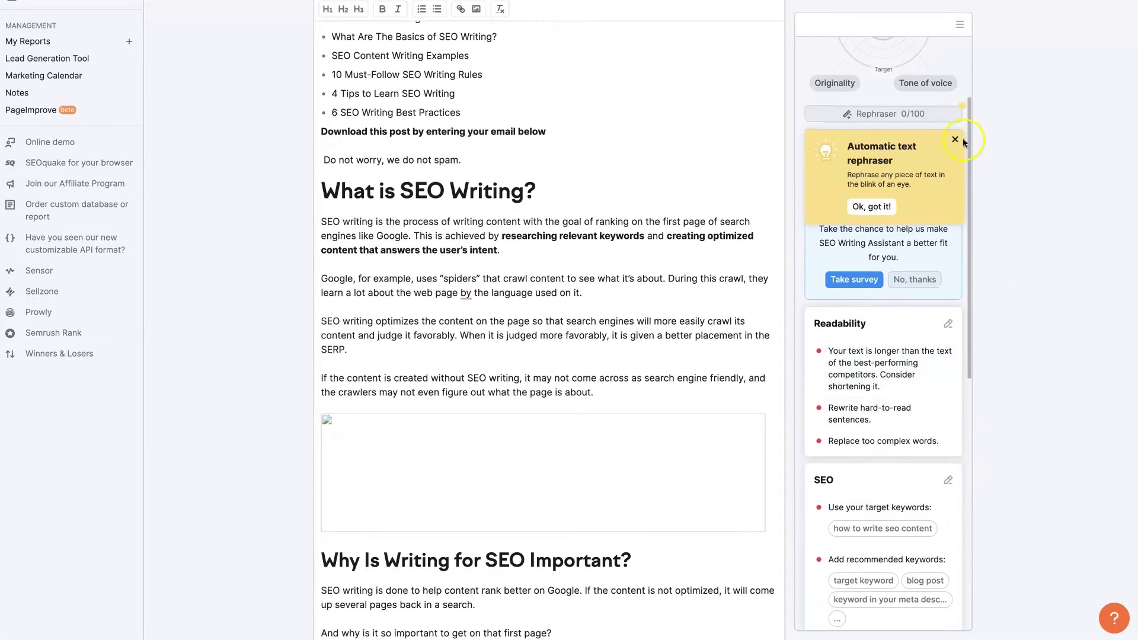
{"action": "left_click", "coordinate": [955, 138]}
Step: Examine the article's Readability and SEO recommendations, including the target and recommended keywords, and return to the overall score
{"action": "scroll", "coordinate": [948, 356], "scroll_direction": "down", "scroll_amount": 5}
{"action": "scroll", "coordinate": [932, 385], "scroll_direction": "down", "scroll_amount": 1}
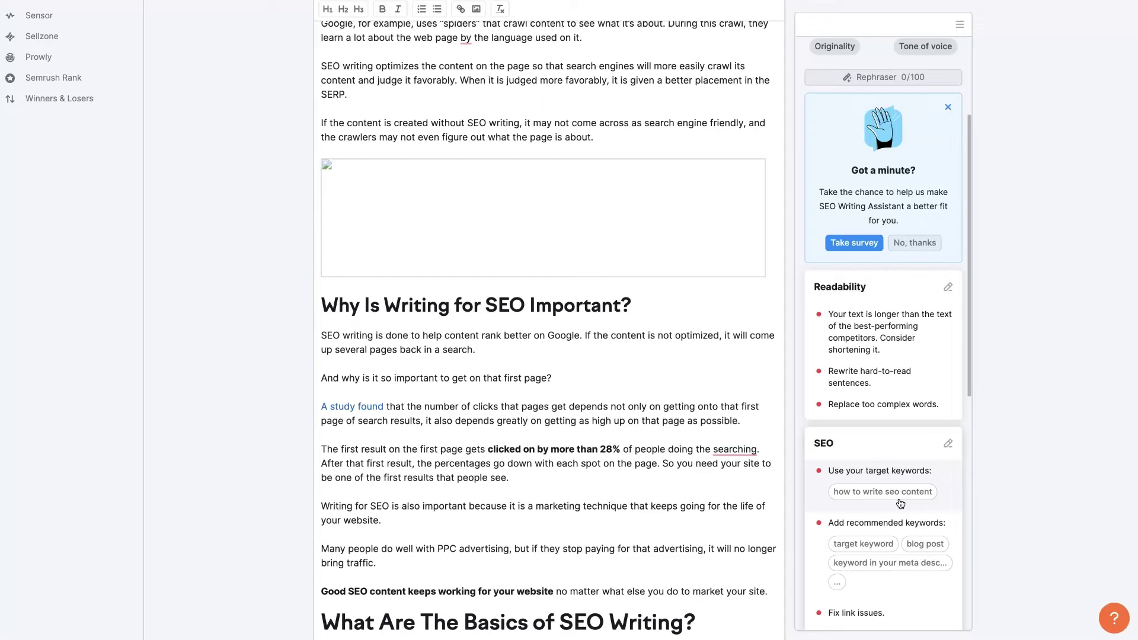
{"action": "scroll", "coordinate": [897, 500], "scroll_direction": "down", "scroll_amount": 3}
{"action": "left_click", "coordinate": [892, 476]}
{"action": "scroll", "coordinate": [894, 471], "scroll_direction": "down", "scroll_amount": 3}
{"action": "scroll", "coordinate": [896, 403], "scroll_direction": "down", "scroll_amount": 3}
{"action": "scroll", "coordinate": [894, 405], "scroll_direction": "up", "scroll_amount": 6}
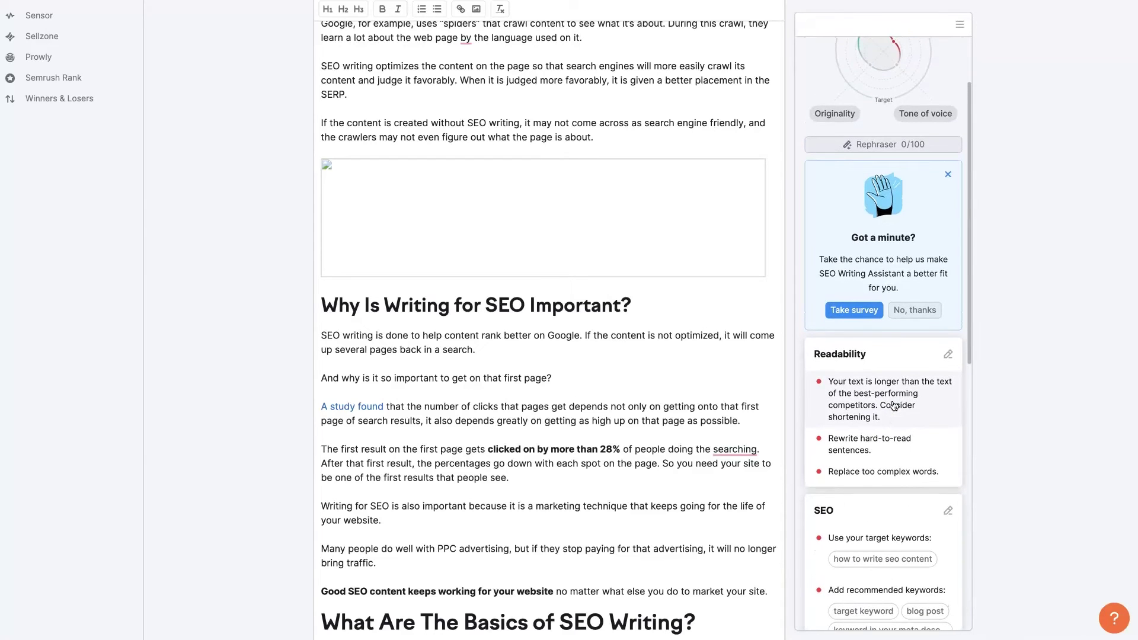
{"action": "scroll", "coordinate": [893, 405], "scroll_direction": "down", "scroll_amount": 4}
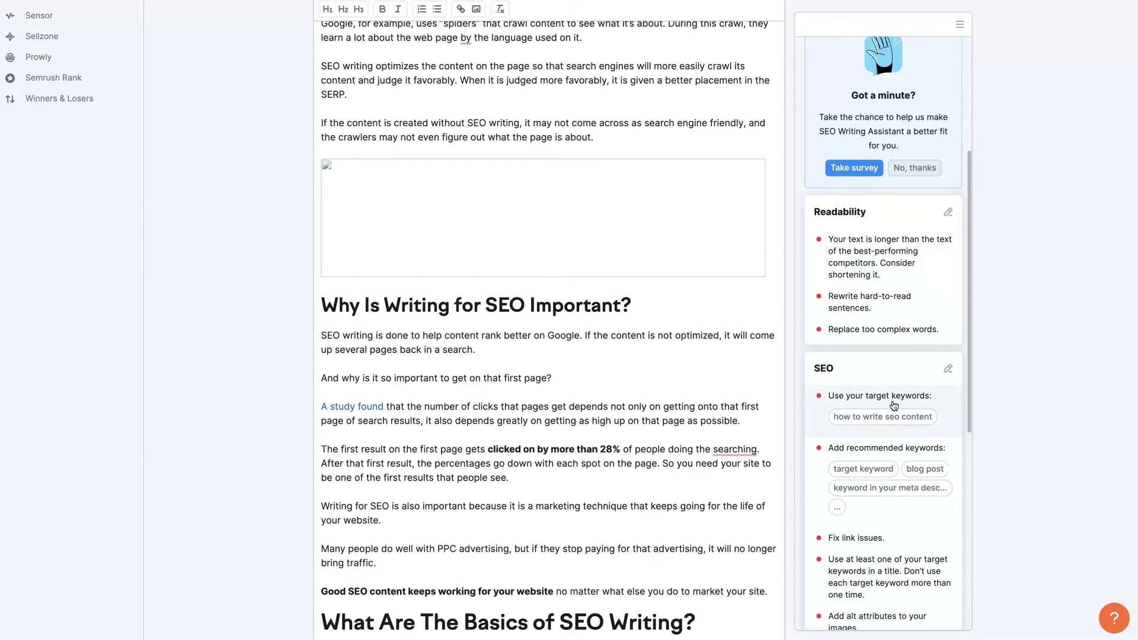
{"action": "scroll", "coordinate": [893, 406], "scroll_direction": "up", "scroll_amount": 8}
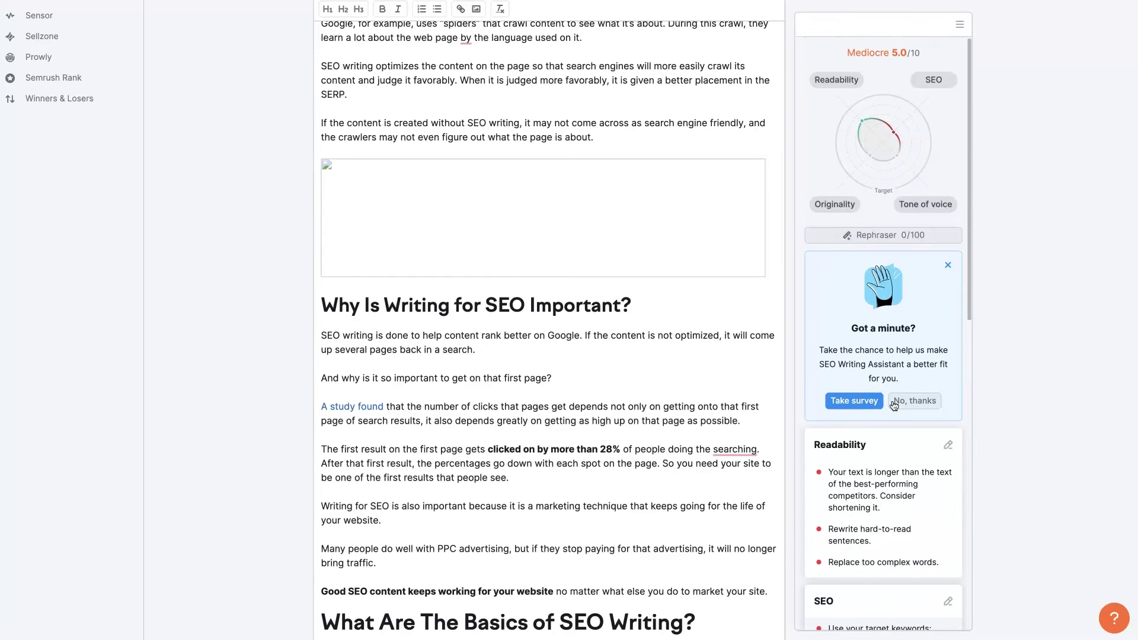
{"action": "scroll", "coordinate": [893, 406], "scroll_direction": "up", "scroll_amount": 10}
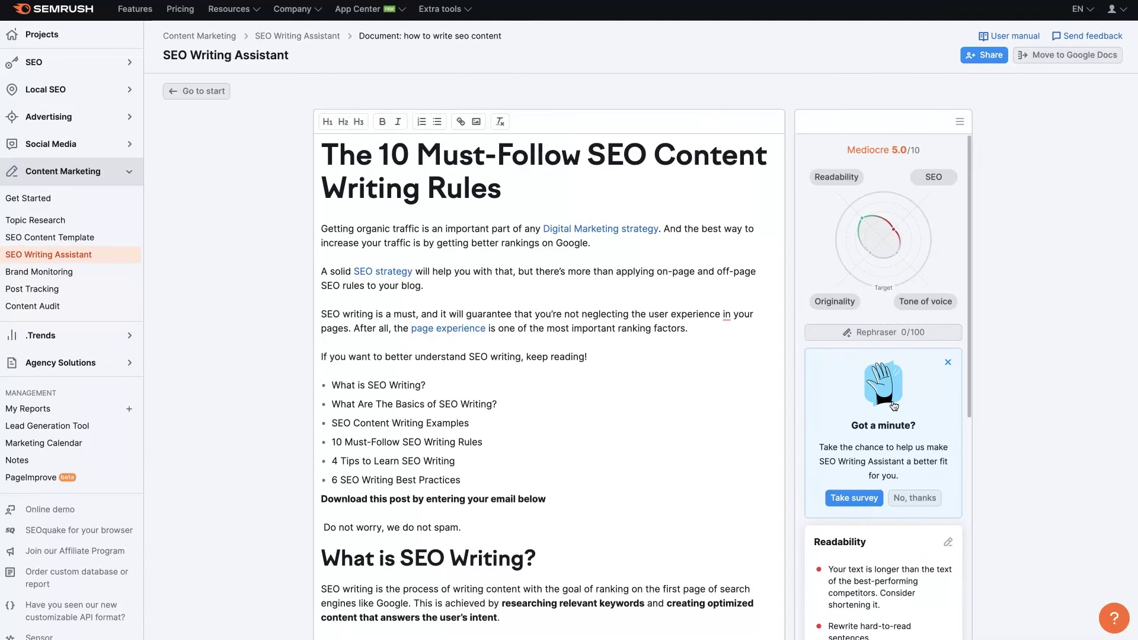
Step: Switch to the Google results for "how to write seo content" and check the featured snippet above the organic results
{"action": "left_click", "coordinate": [895, 323]}
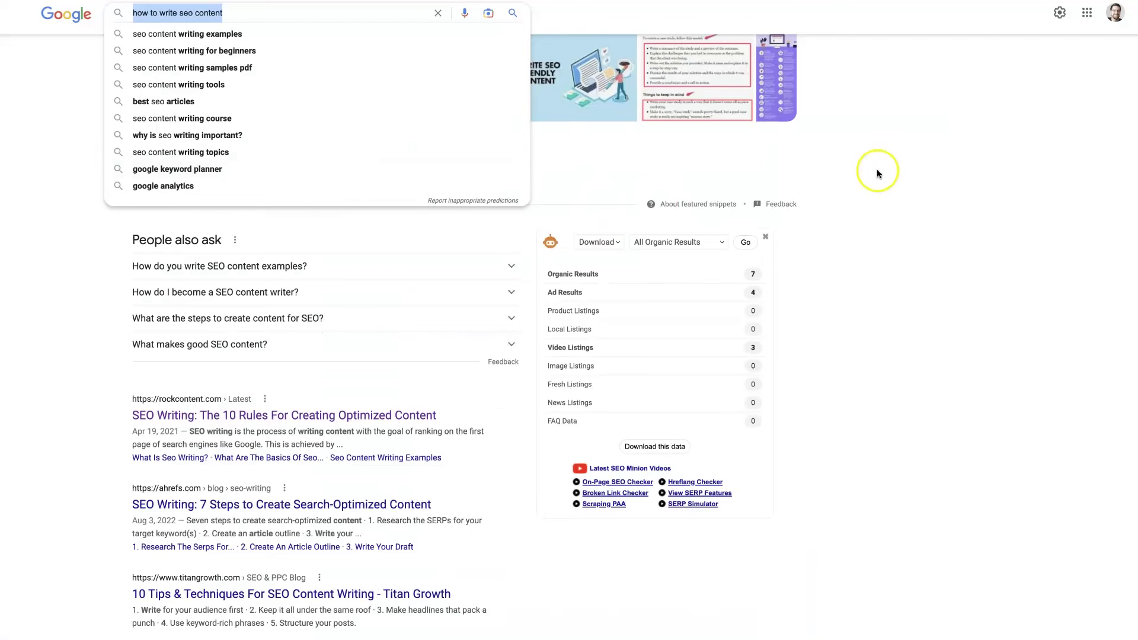
{"action": "left_click", "coordinate": [868, 172]}
{"action": "scroll", "coordinate": [868, 172], "scroll_direction": "up", "scroll_amount": 2}
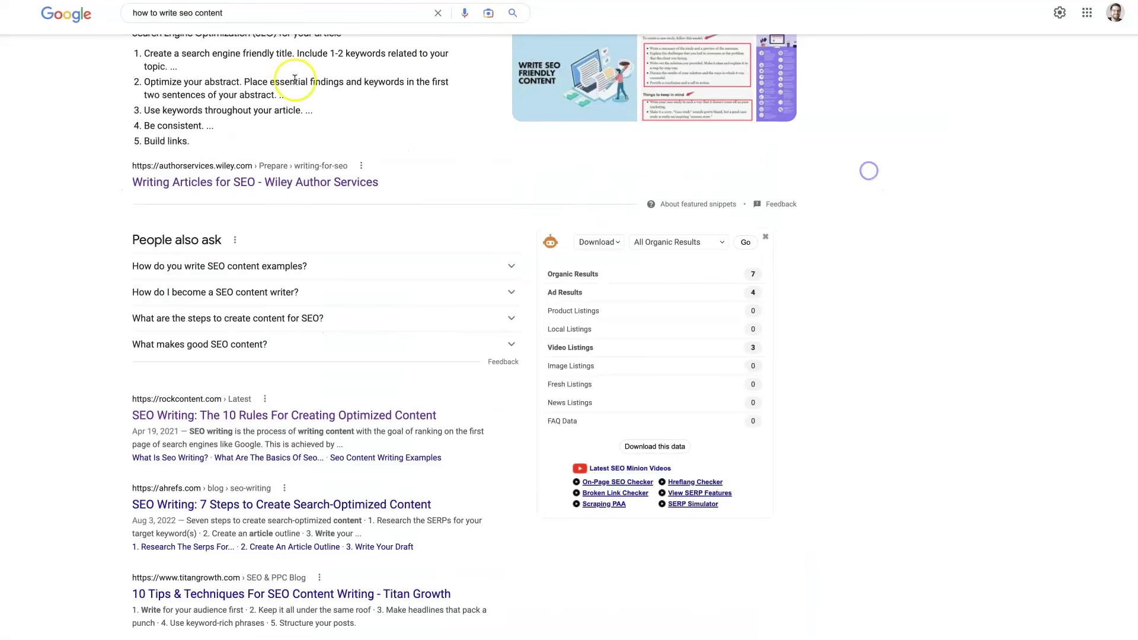
{"action": "scroll", "coordinate": [645, 146], "scroll_direction": "up", "scroll_amount": 2}
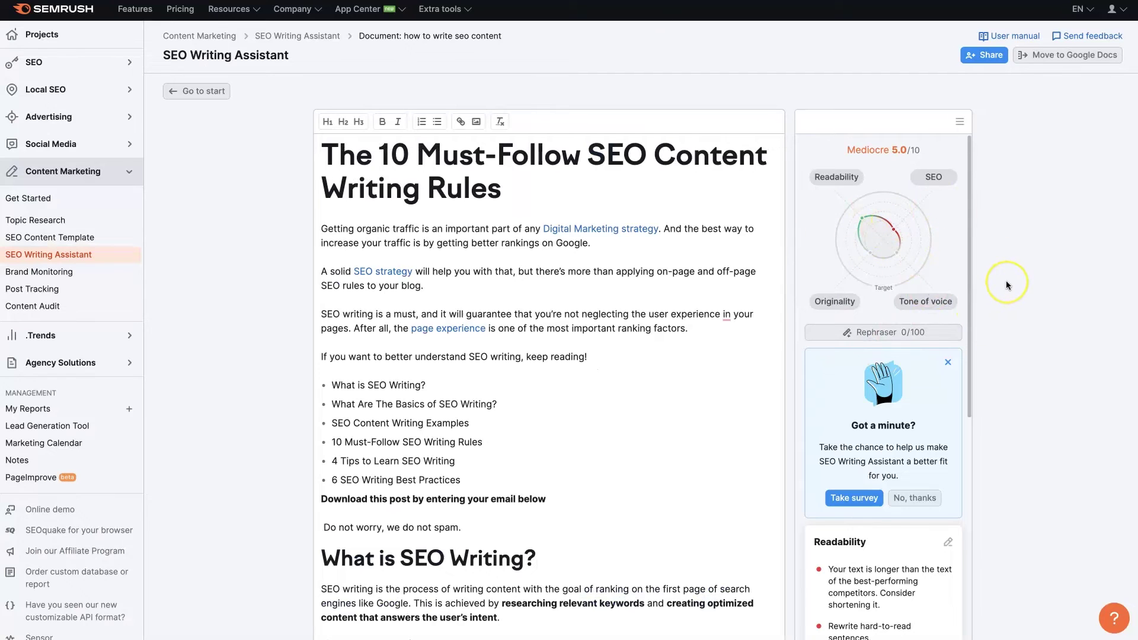
Step: Review the rockcontent article's Readability, SEO, Tone of voice and Originality recommendations and the explanation of its overall score
{"action": "left_click", "coordinate": [877, 264]}
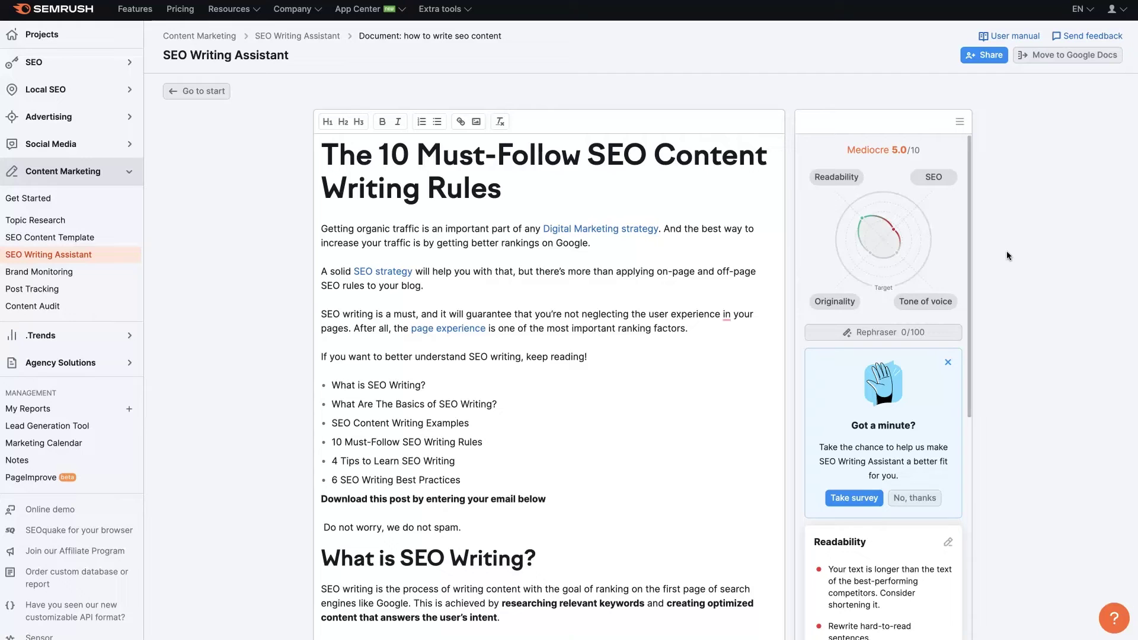
{"action": "scroll", "coordinate": [1006, 255], "scroll_direction": "down", "scroll_amount": 1}
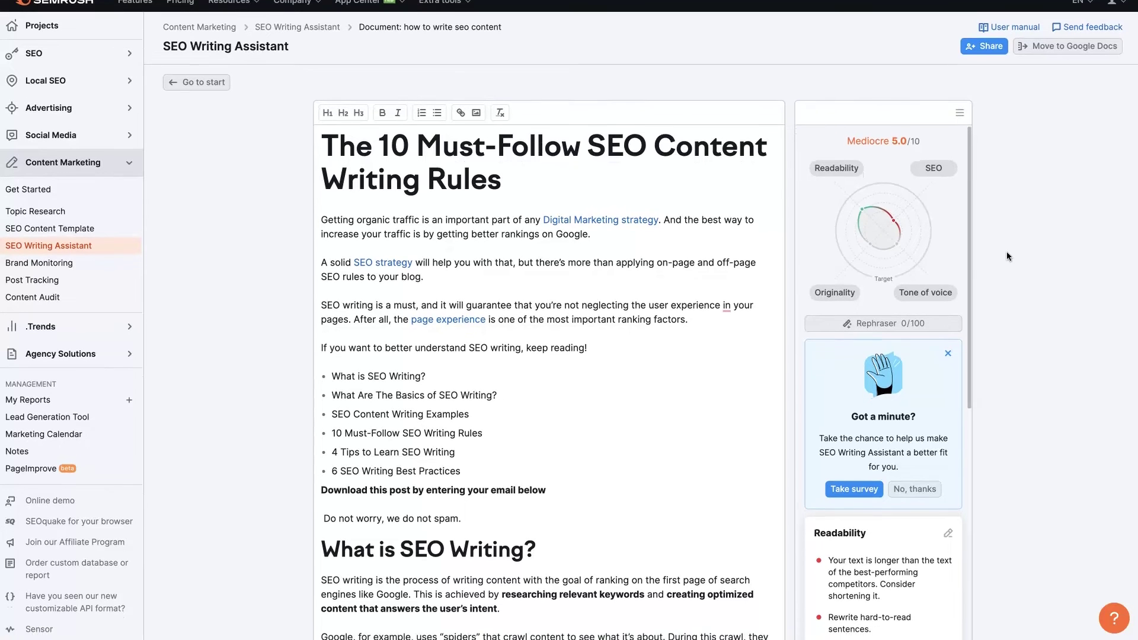
{"action": "scroll", "coordinate": [922, 332], "scroll_direction": "down", "scroll_amount": 4}
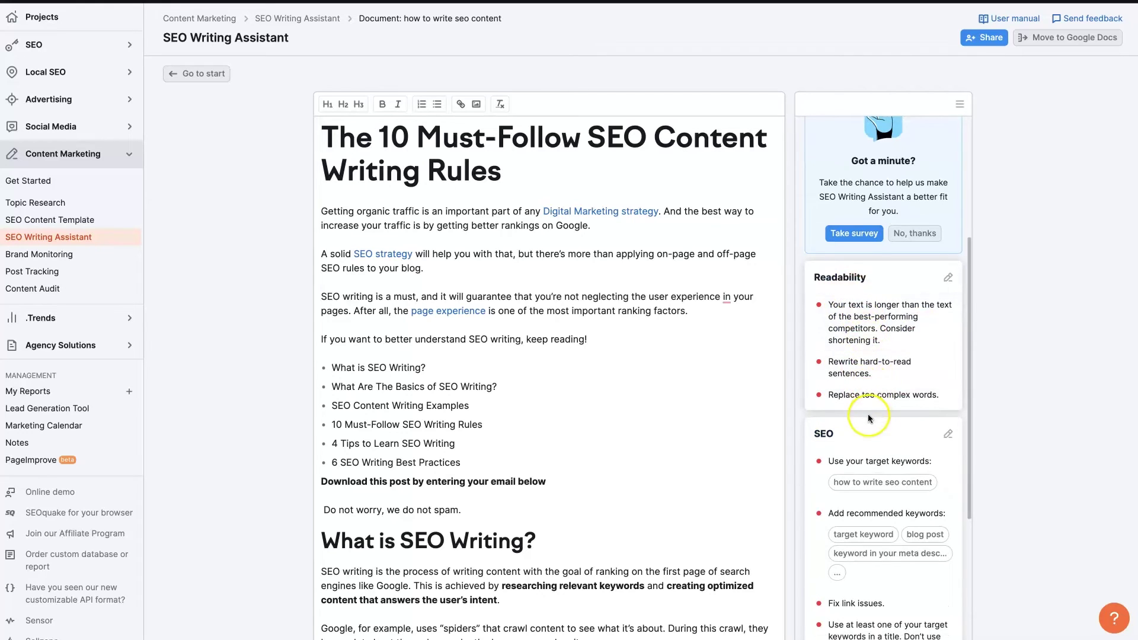
{"action": "scroll", "coordinate": [865, 391], "scroll_direction": "down", "scroll_amount": 5}
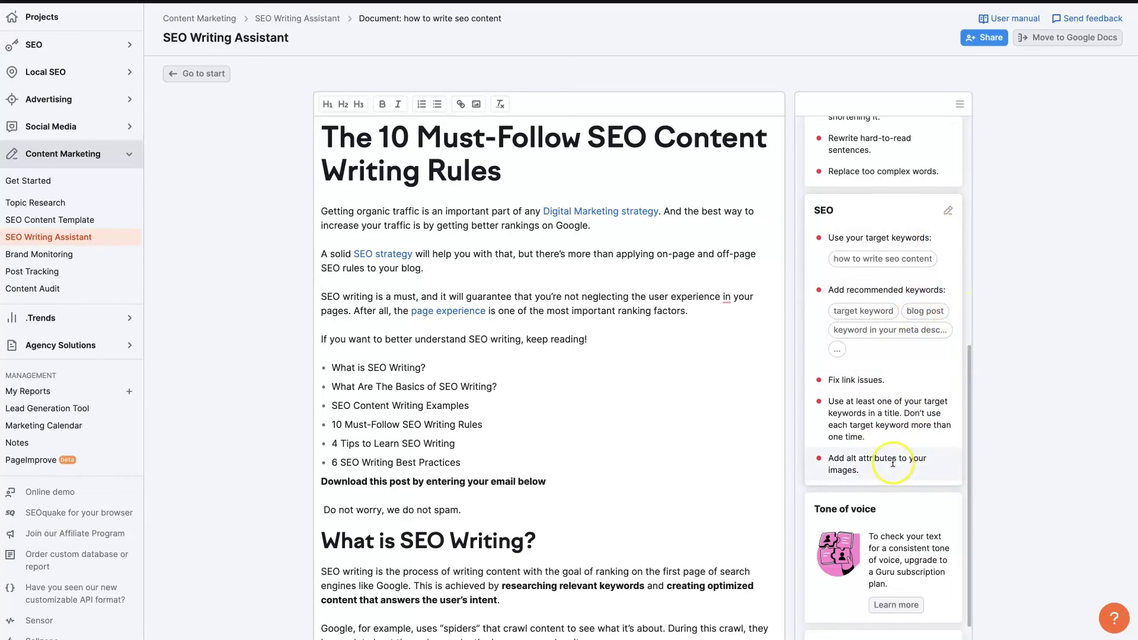
{"action": "scroll", "coordinate": [891, 485], "scroll_direction": "down", "scroll_amount": 3}
{"action": "scroll", "coordinate": [890, 485], "scroll_direction": "up", "scroll_amount": 8}
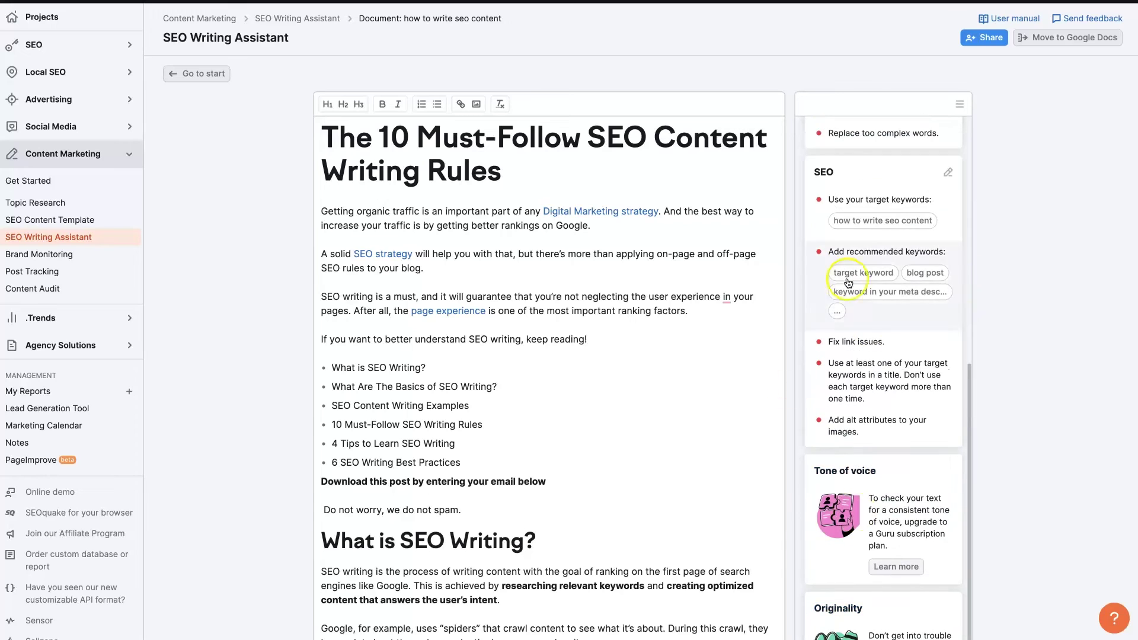
{"action": "scroll", "coordinate": [860, 385], "scroll_direction": "up", "scroll_amount": 2}
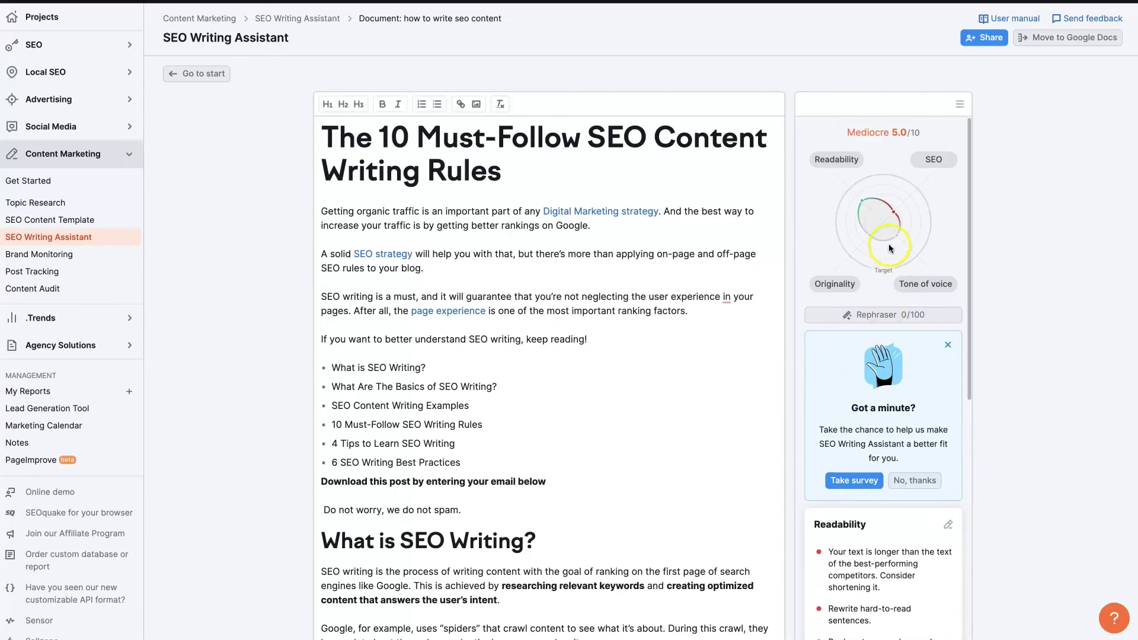
{"action": "mouse_move", "coordinate": [871, 133]}
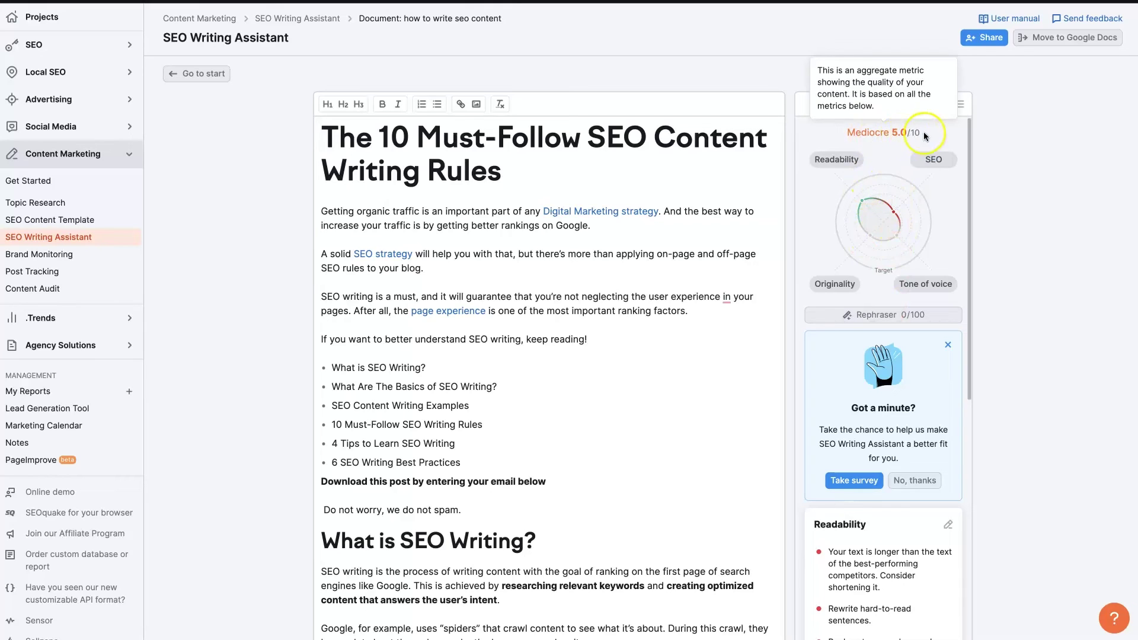